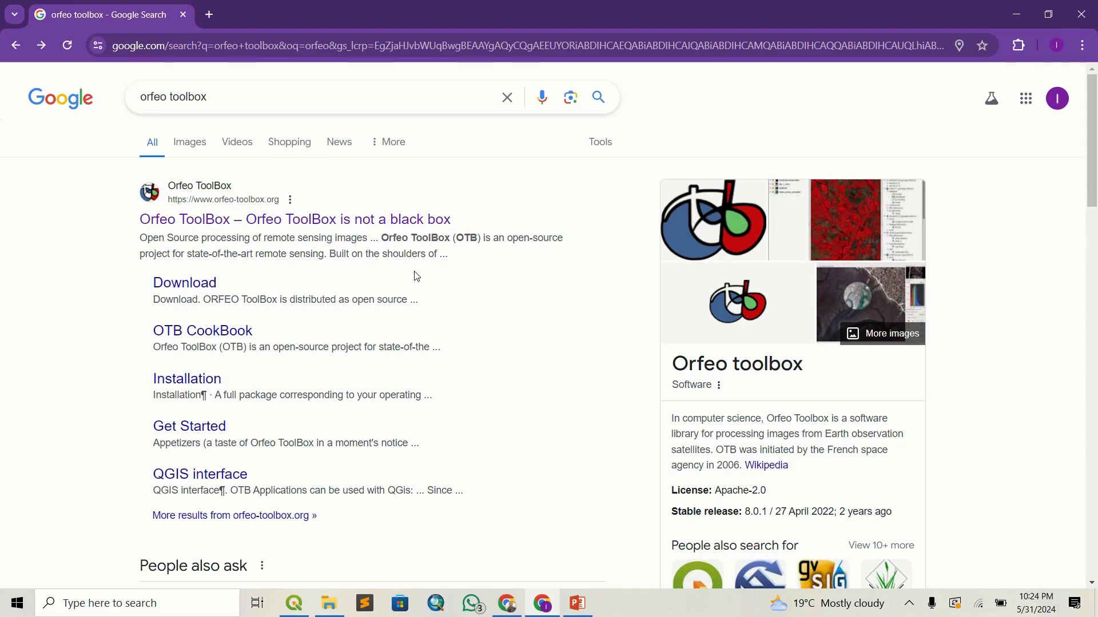
- Open the Orfeo ToolBox homepage from the first 'orfeo toolbox' Google result
scroll(412, 275, "down", 1)
scroll(412, 276, "up", 1)
left_click(364, 220)
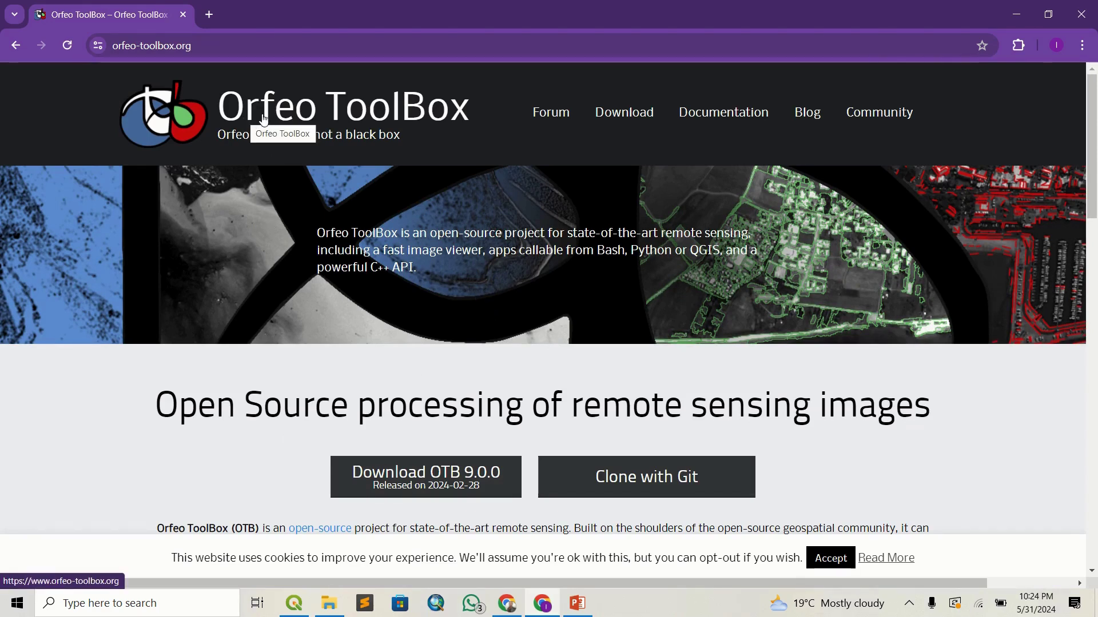
scroll(372, 212, "down", 1)
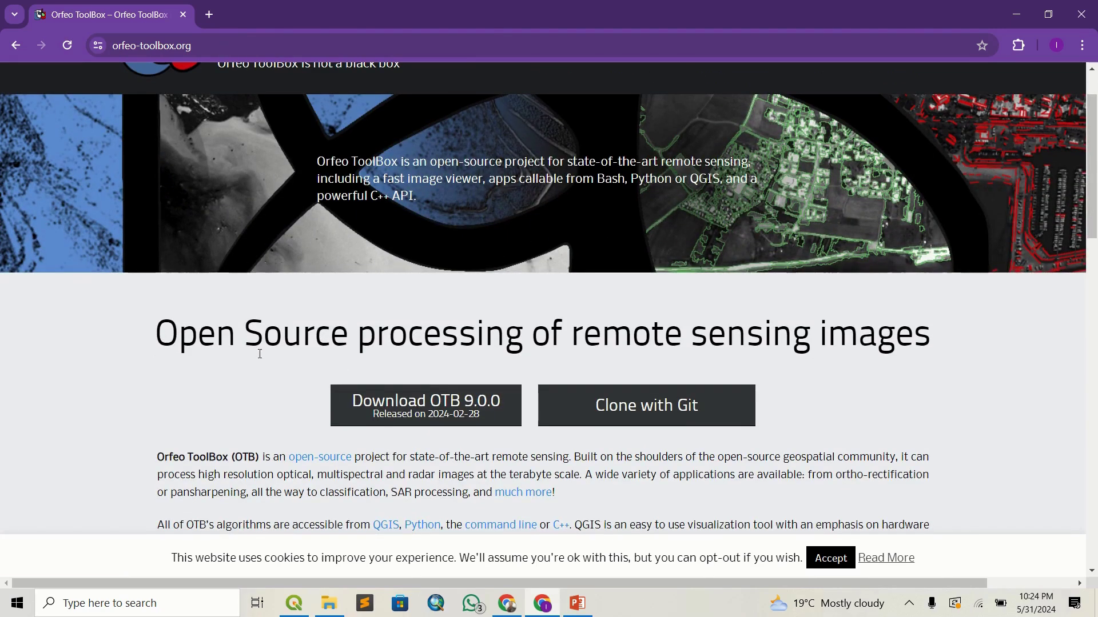
scroll(309, 338, "down", 1)
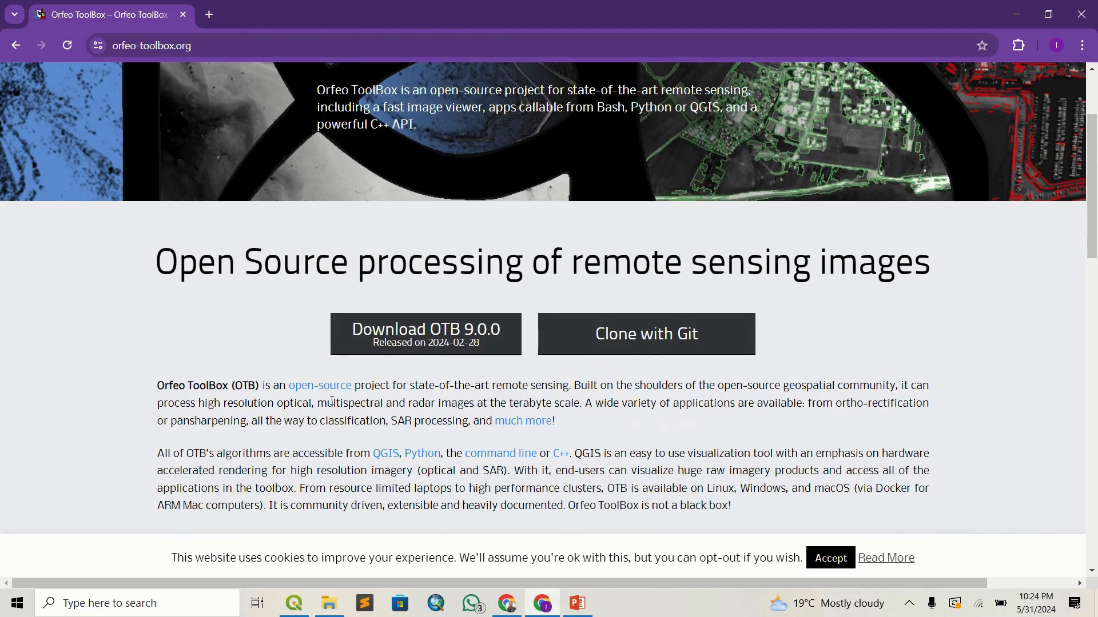
scroll(333, 406, "down", 2)
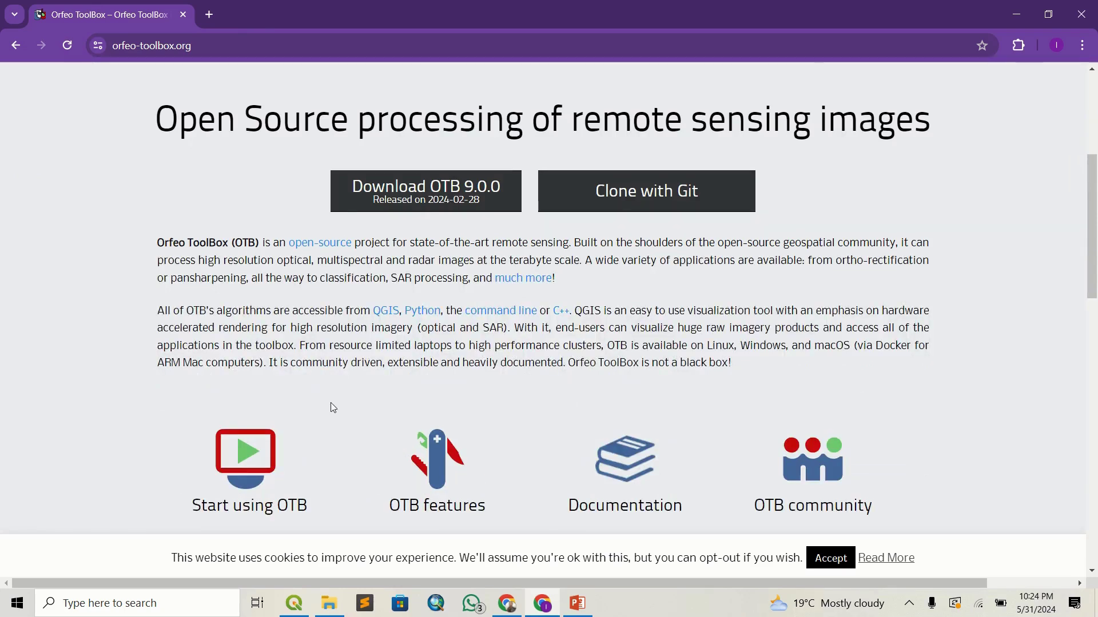
scroll(333, 407, "down", 5)
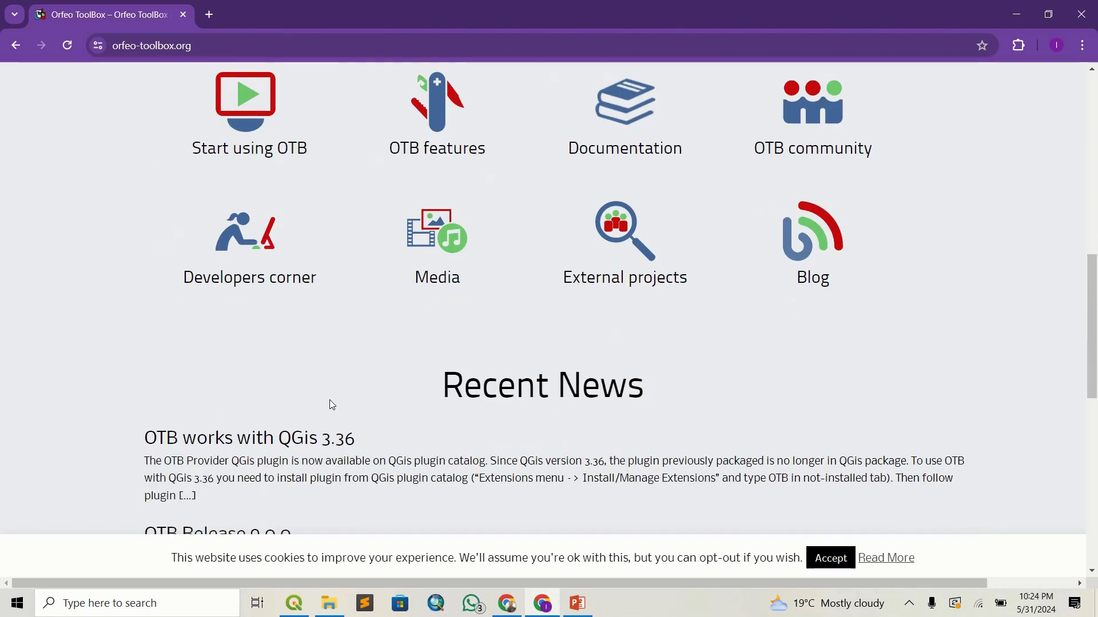
scroll(330, 404, "down", 2)
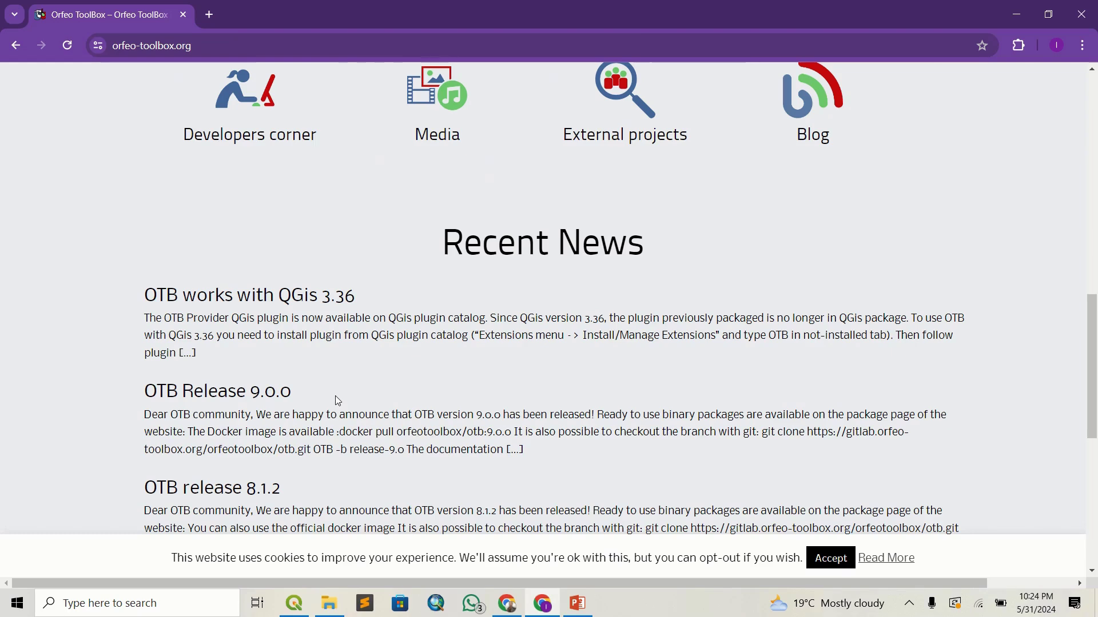
scroll(337, 400, "up", 6)
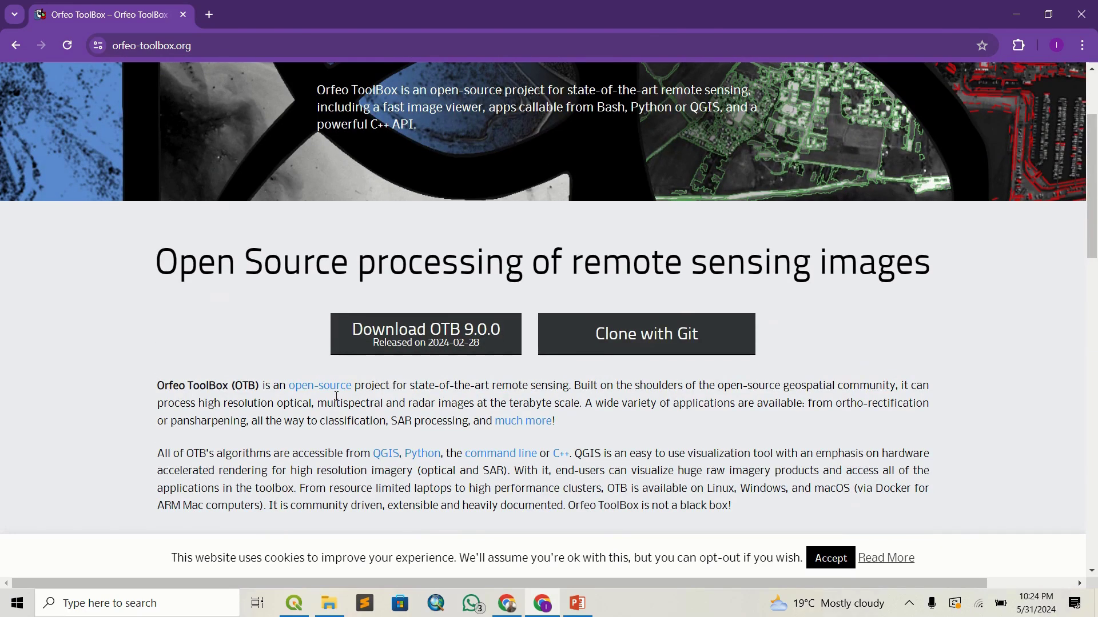
scroll(331, 394, "up", 2)
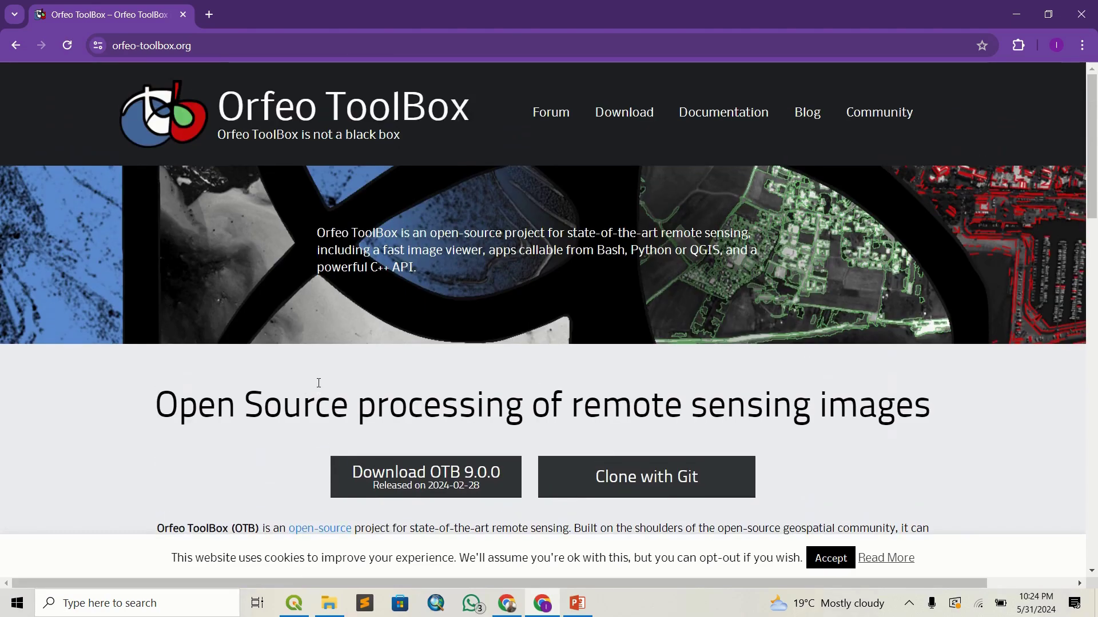
scroll(318, 382, "down", 1)
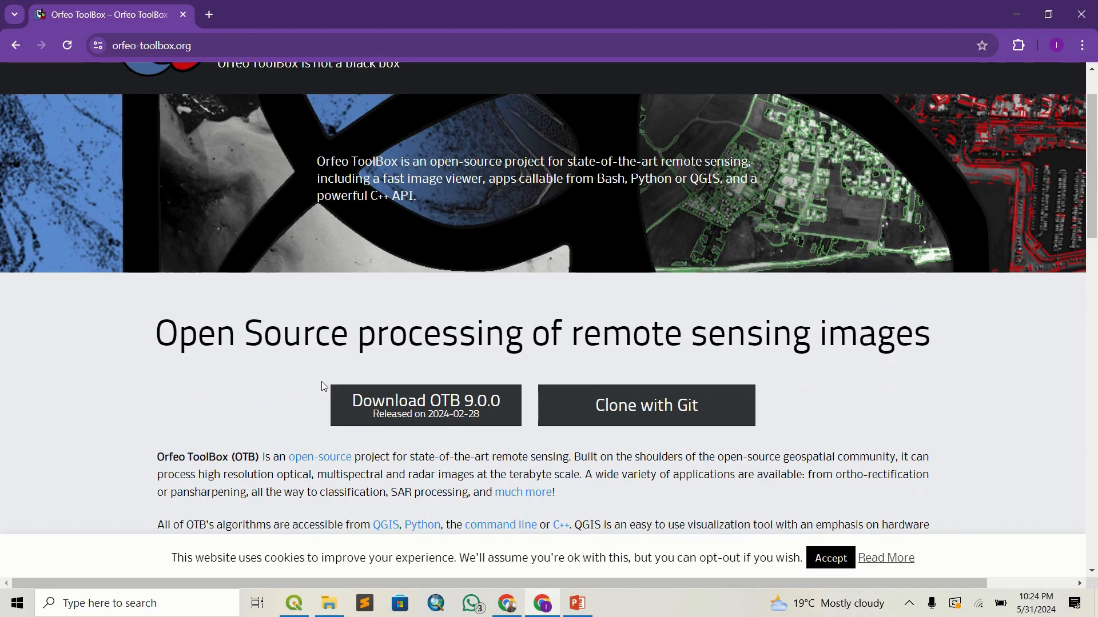
scroll(321, 379, "down", 1)
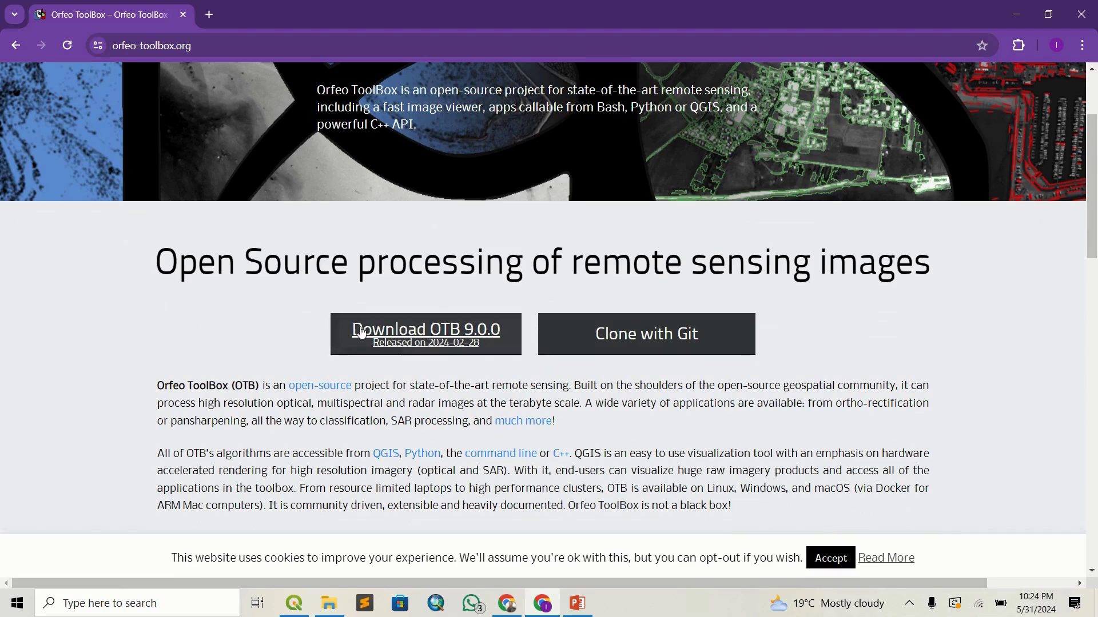
- Download the OTB-9.0.0-Win64.zip Windows package, then bring up File Explorer on Local Disk (C:)
left_click(413, 340)
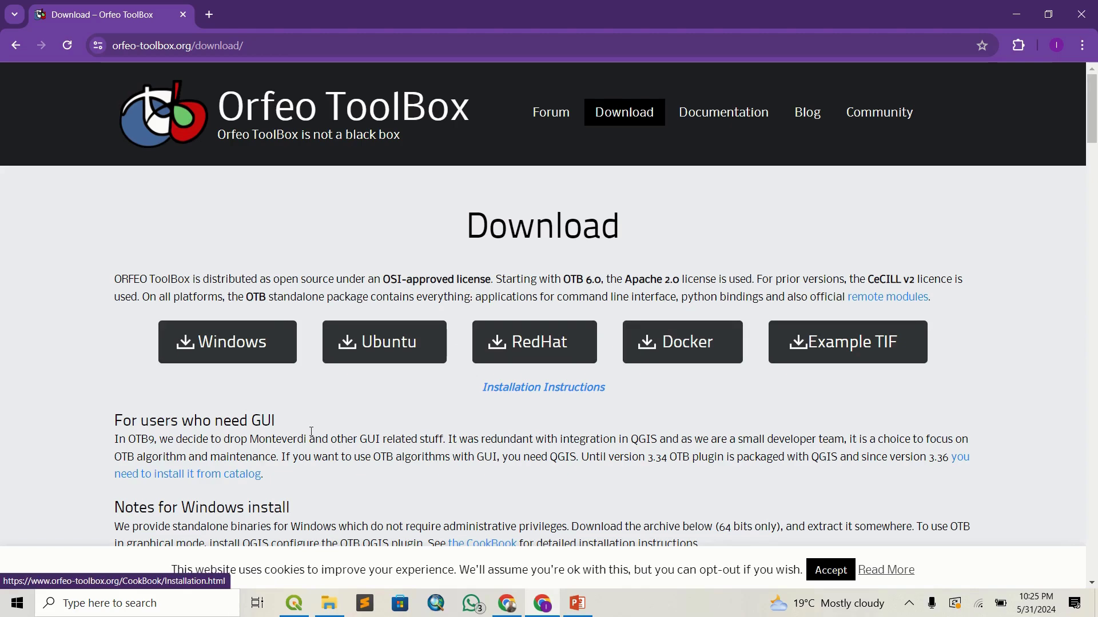
left_click(234, 348)
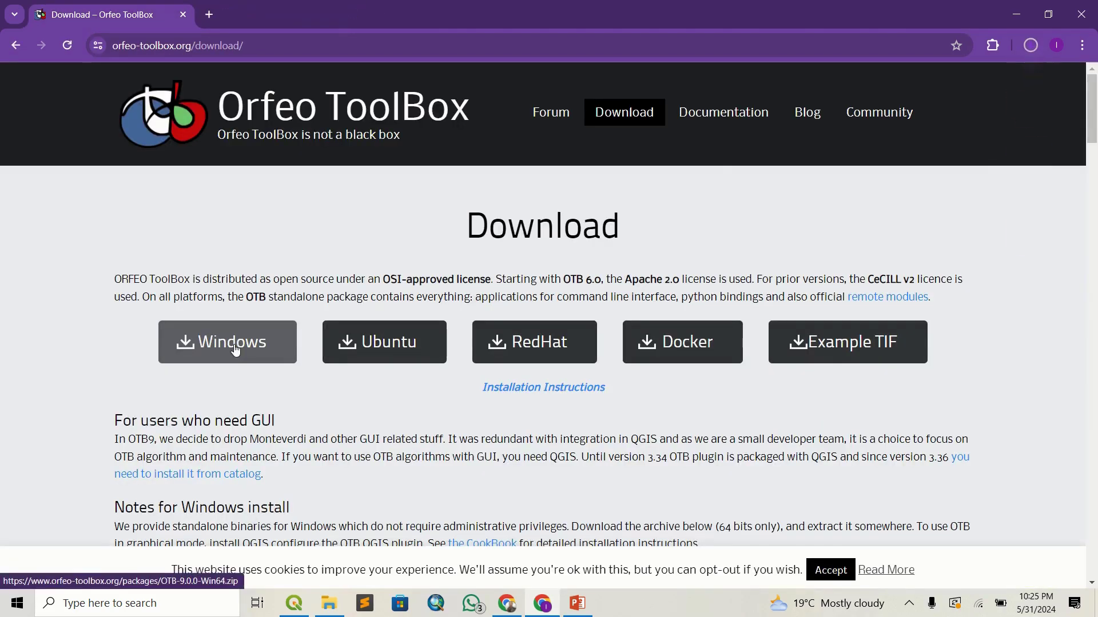
left_click(1029, 46)
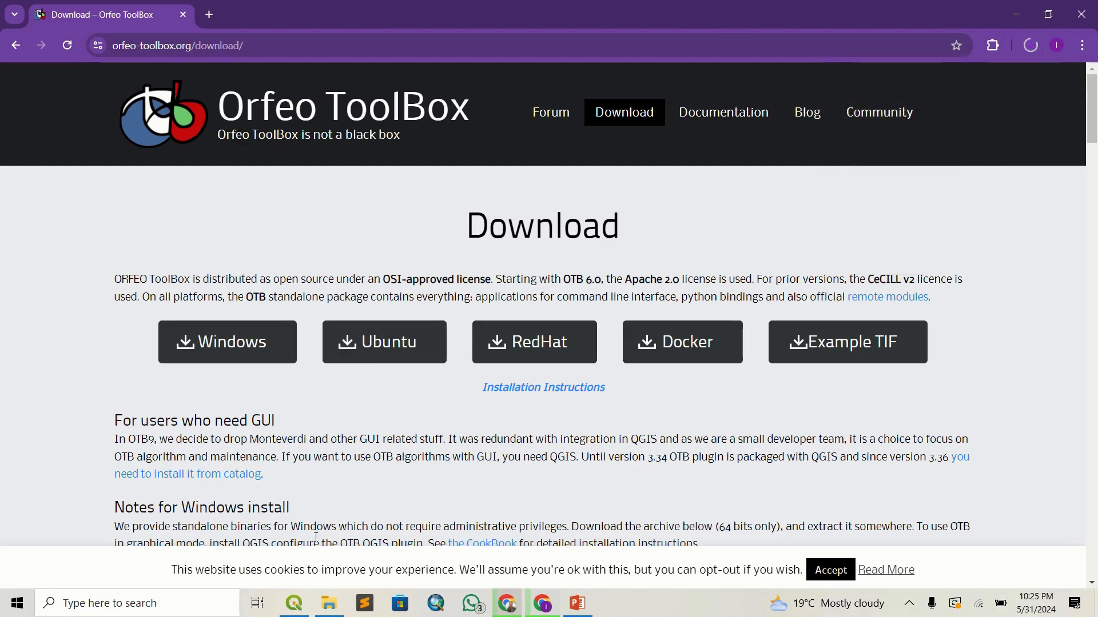
left_click(329, 603)
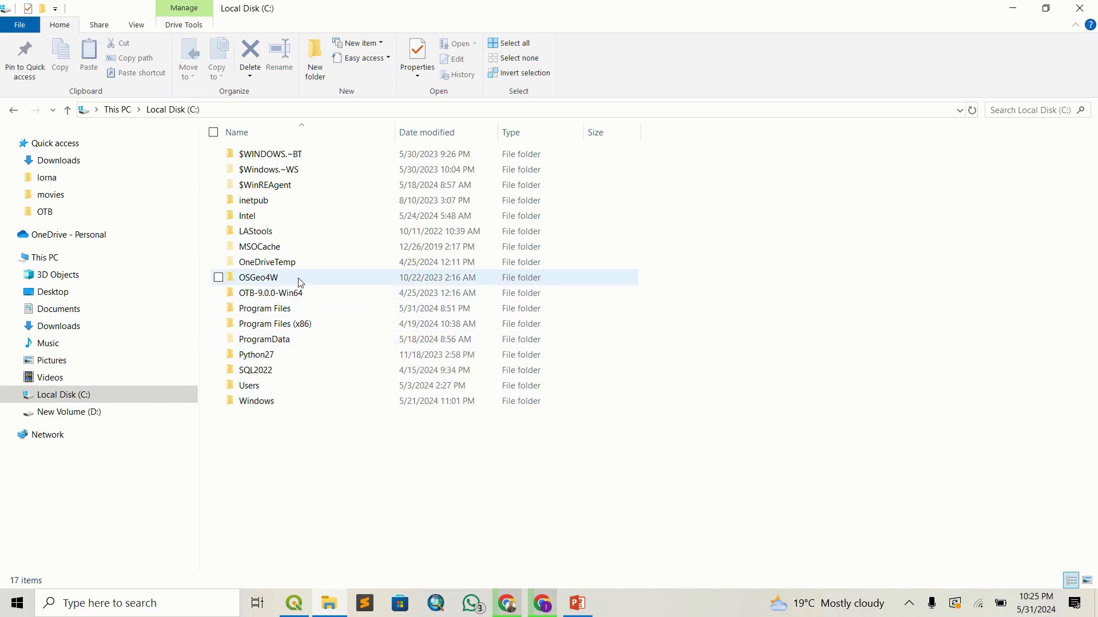
- Open the OTB-9.0.0-Win64 folder on C: to show bin, lib and its batch files
left_click(299, 295)
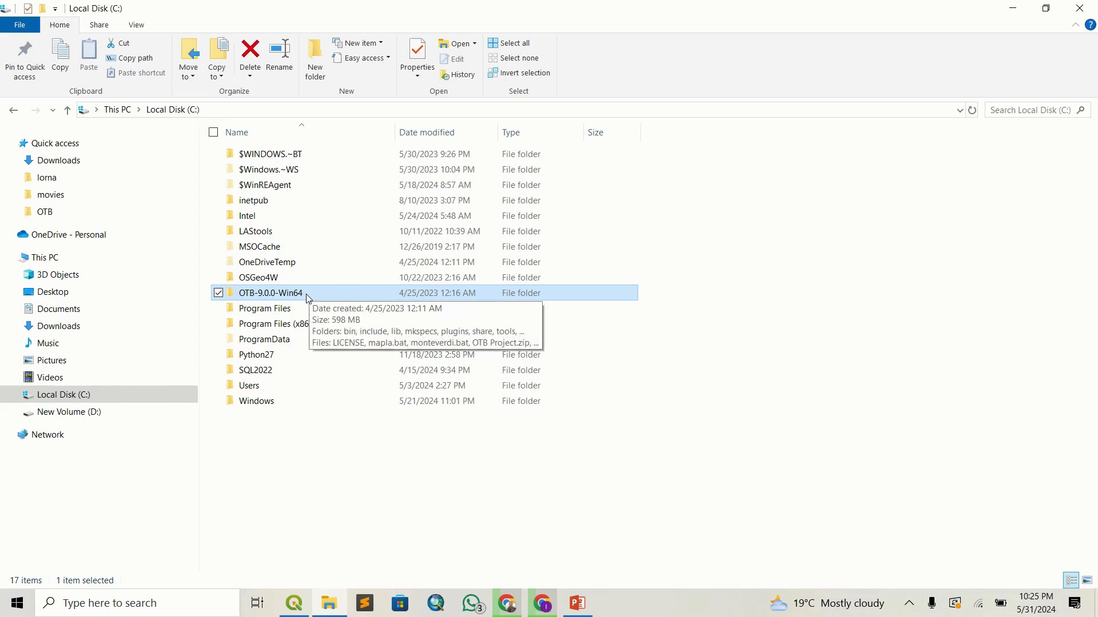
double_click(306, 294)
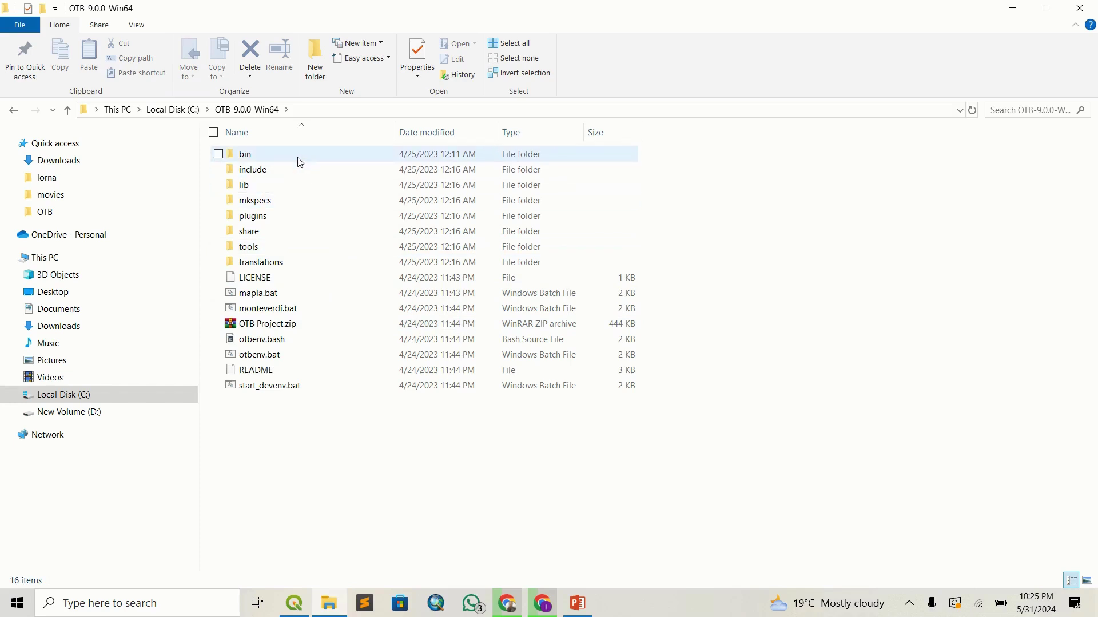
mouse_move(300, 162)
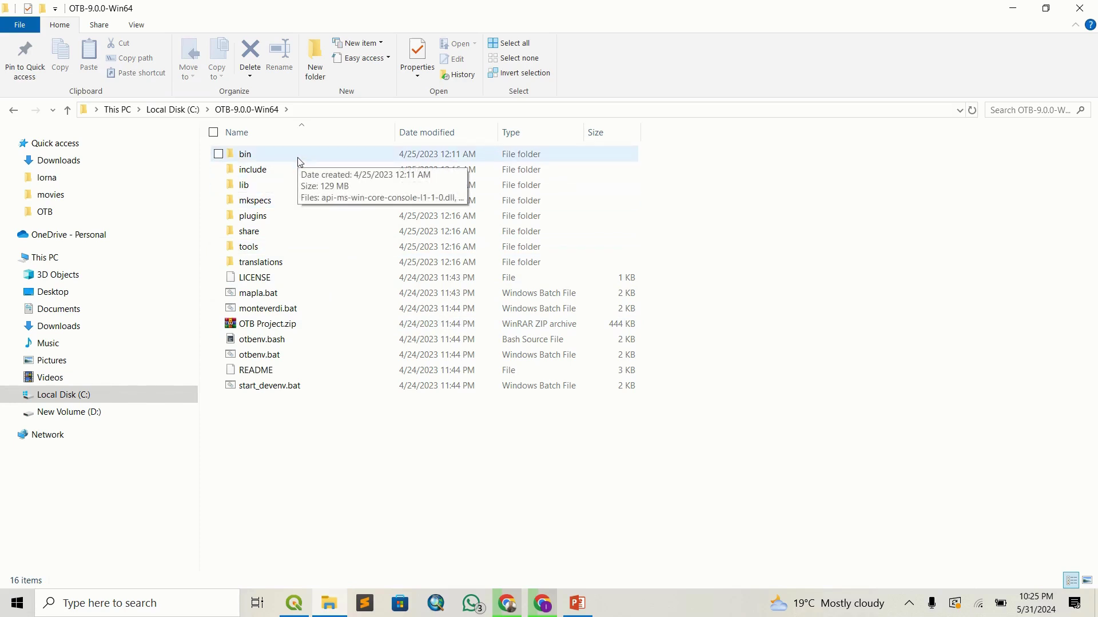
- Peek into the bin folder, then return to OTB-9.0.0-Win64
double_click(299, 162)
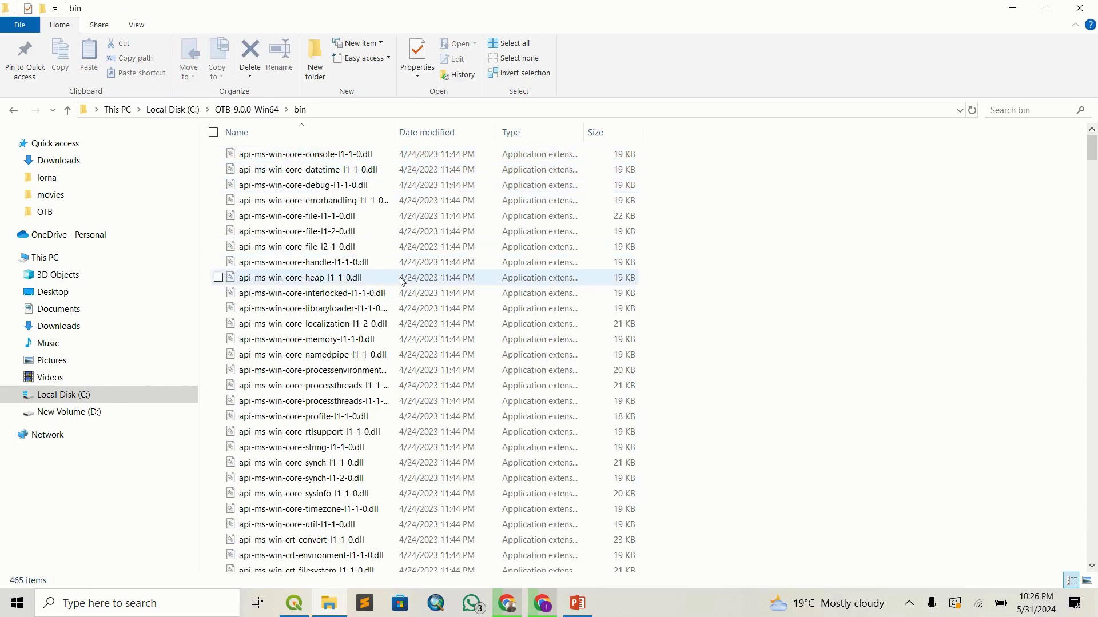
scroll(402, 281, "down", 2)
scroll(402, 282, "down", 2)
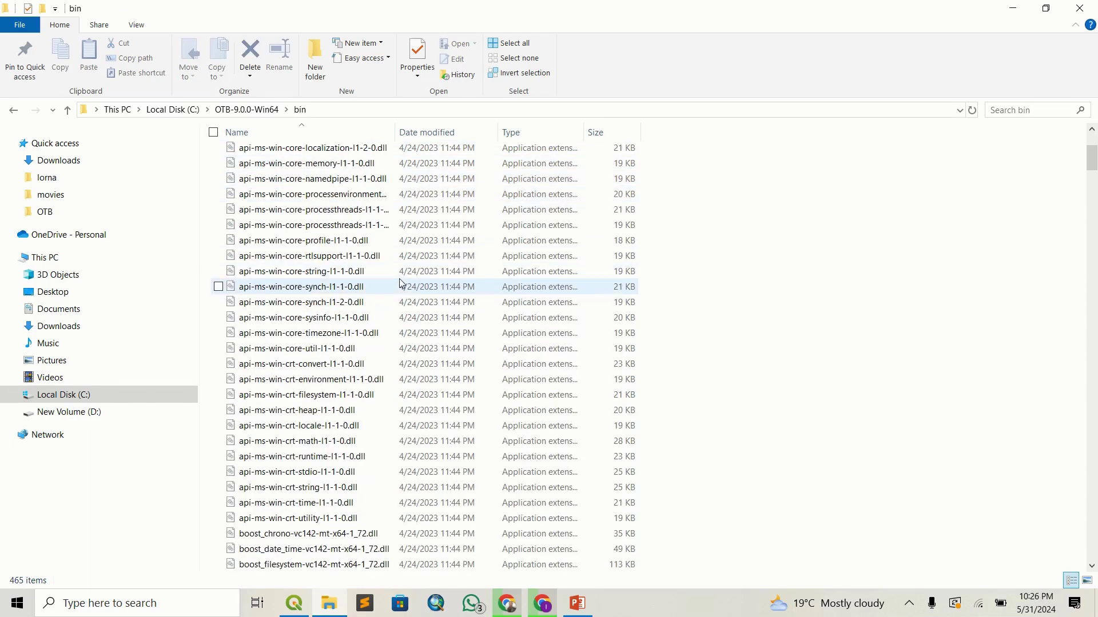
scroll(402, 283, "up", 3)
left_click(252, 111)
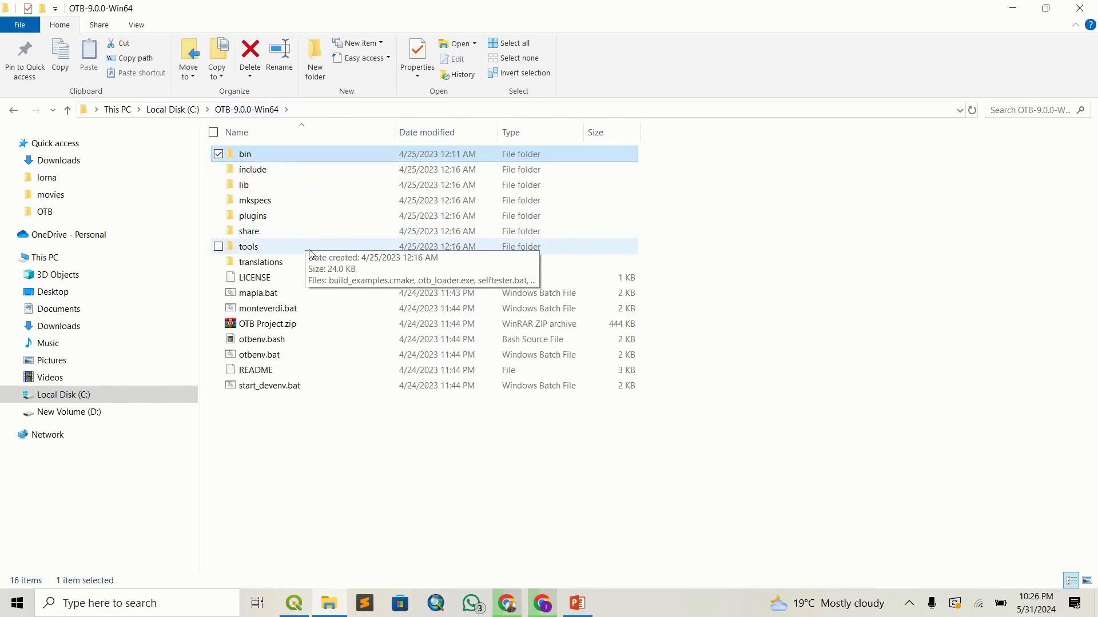
- Navigate into lib\otb\applications and scroll through its otbapp .dll modules
left_click(306, 192)
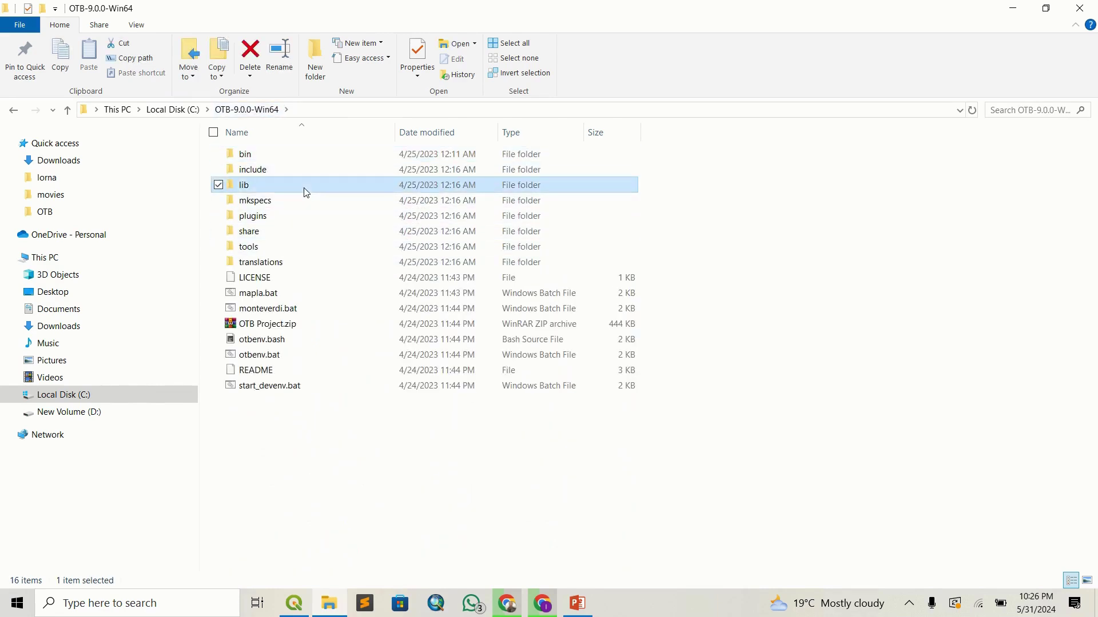
double_click(306, 192)
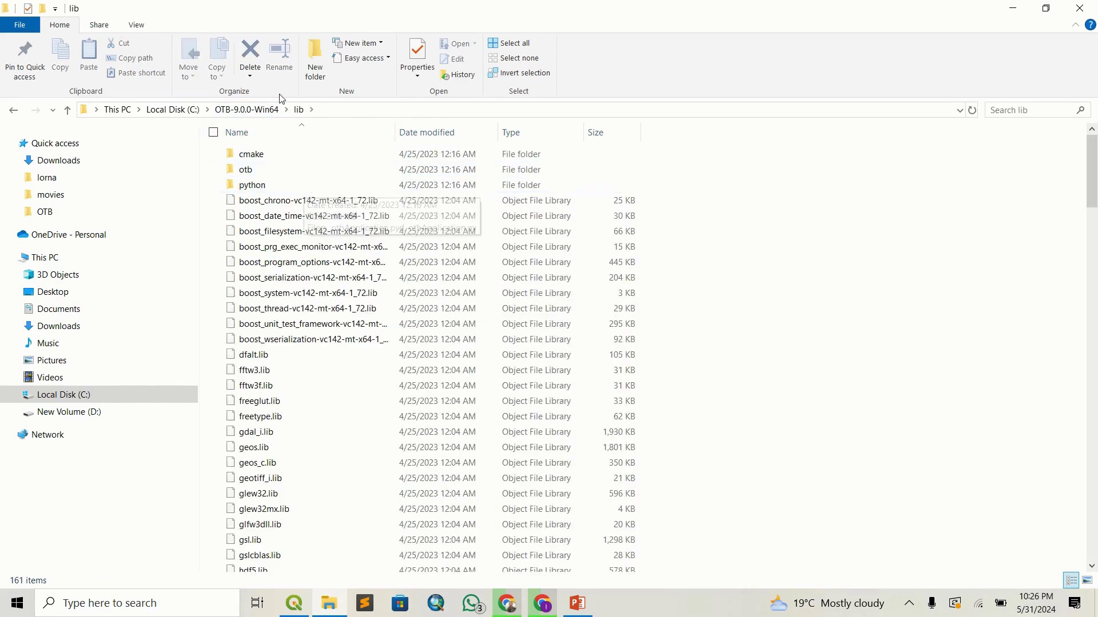
left_click(266, 109)
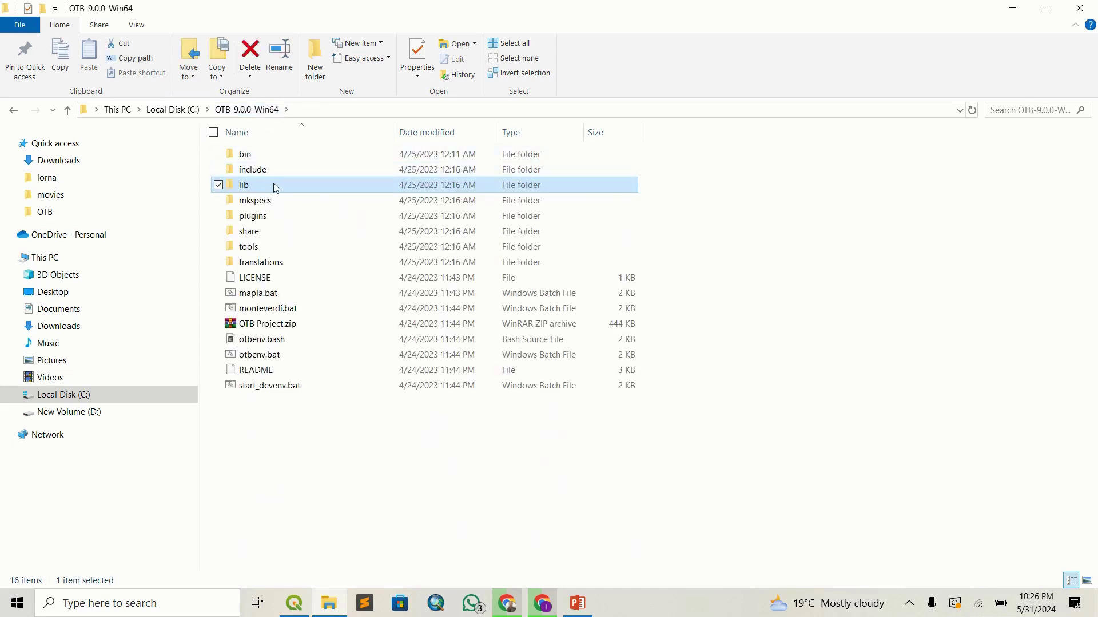
double_click(276, 186)
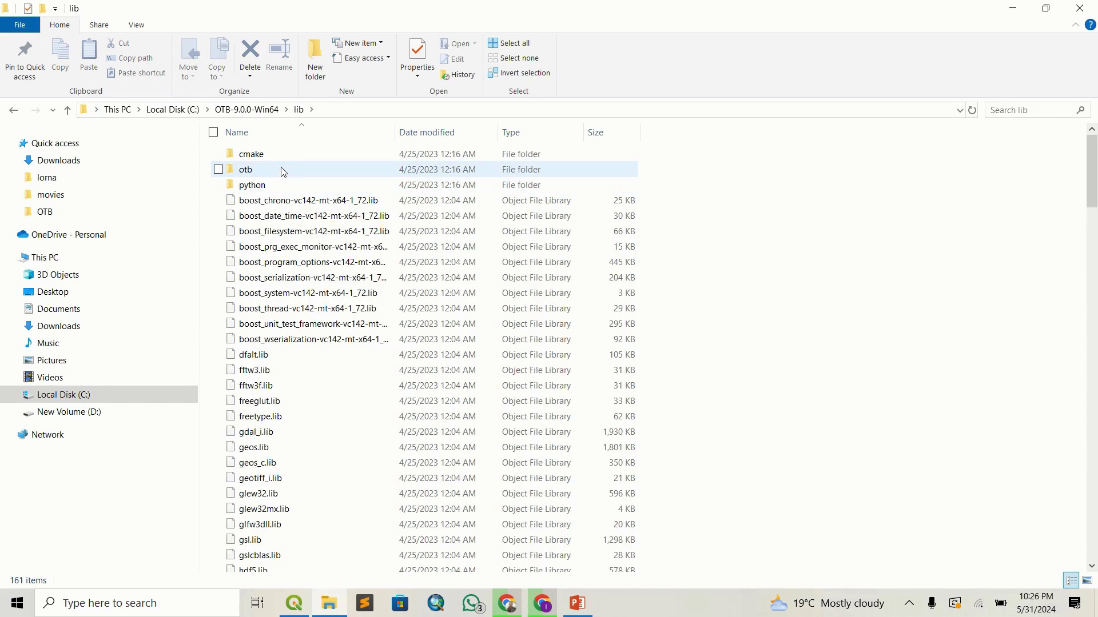
double_click(282, 169)
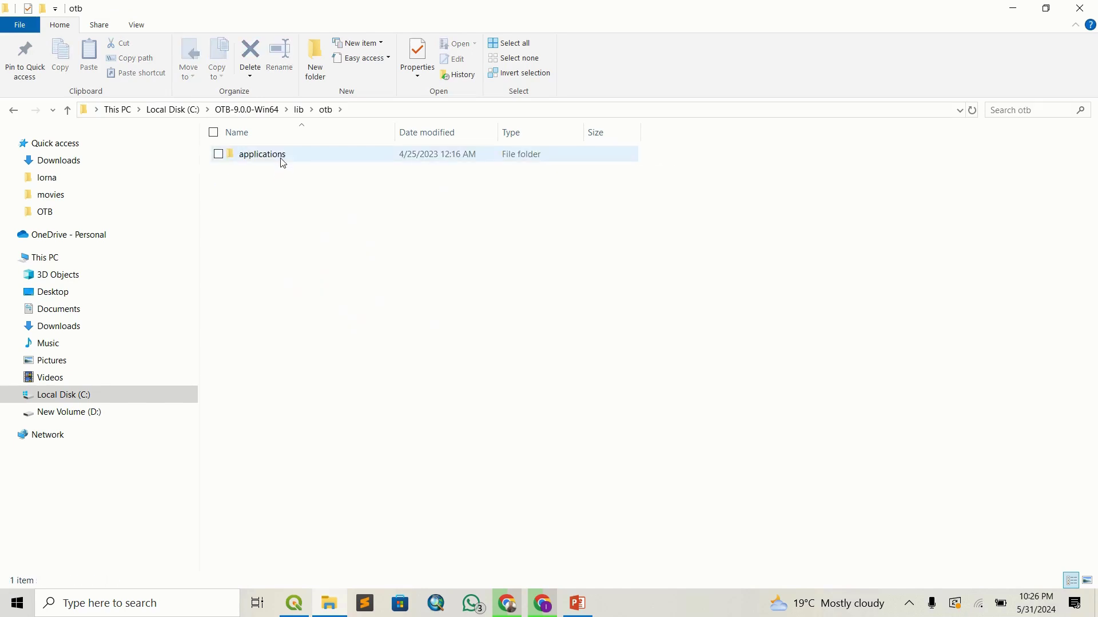
left_click(283, 163)
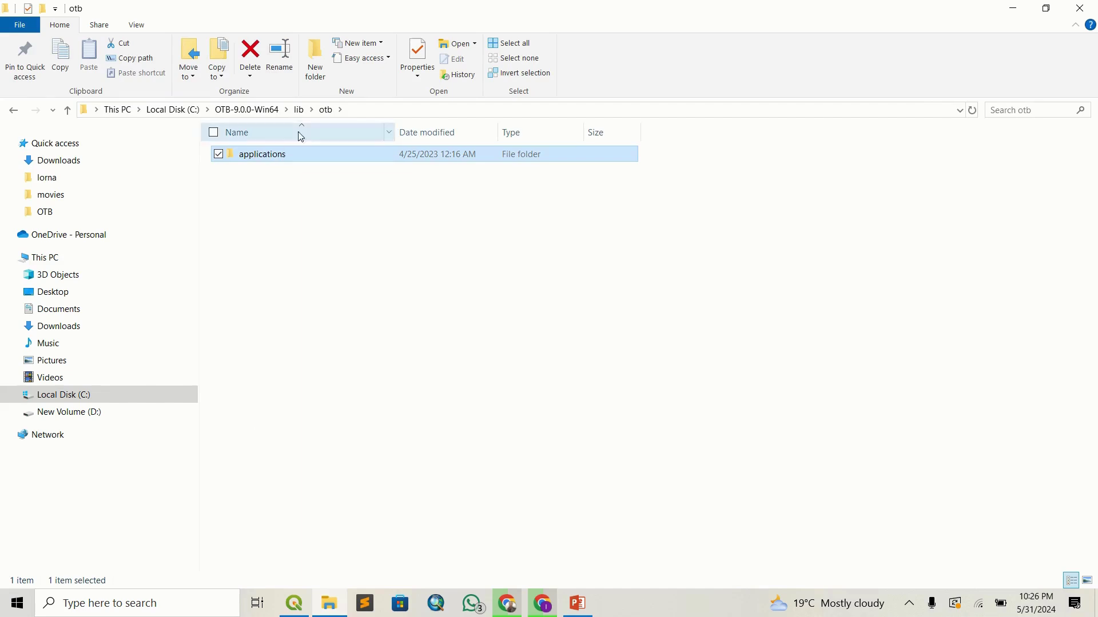
left_click(297, 113)
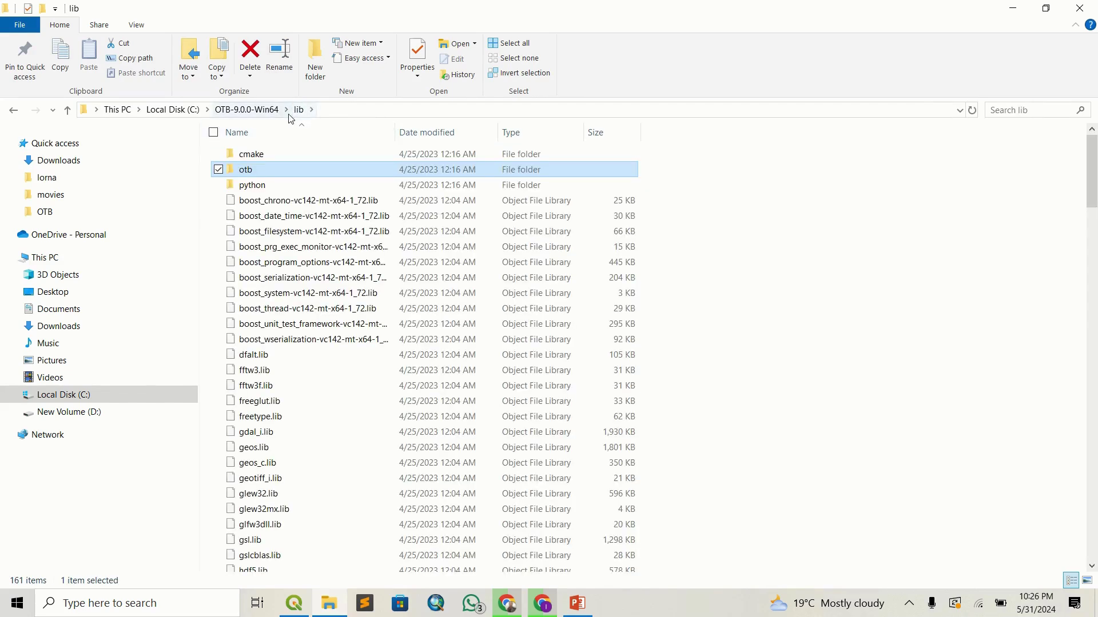
double_click(278, 170)
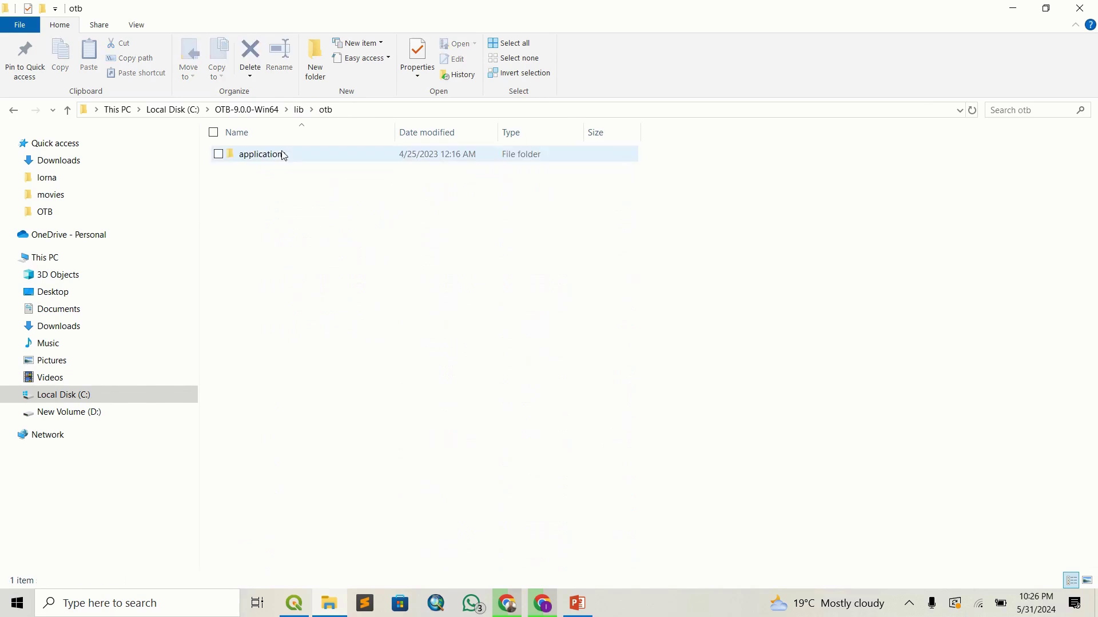
left_click(282, 154)
double_click(306, 156)
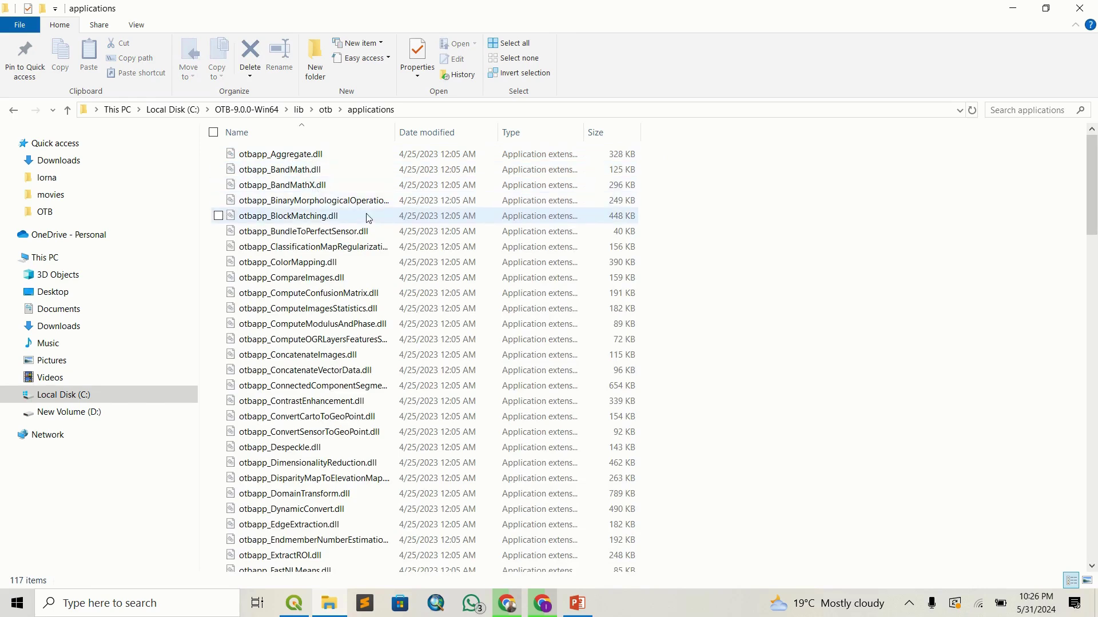
scroll(363, 224, "down", 4)
scroll(362, 228, "up", 4)
- Go back up to the Local Disk (C:) listing and switch to QGIS
left_click(246, 112)
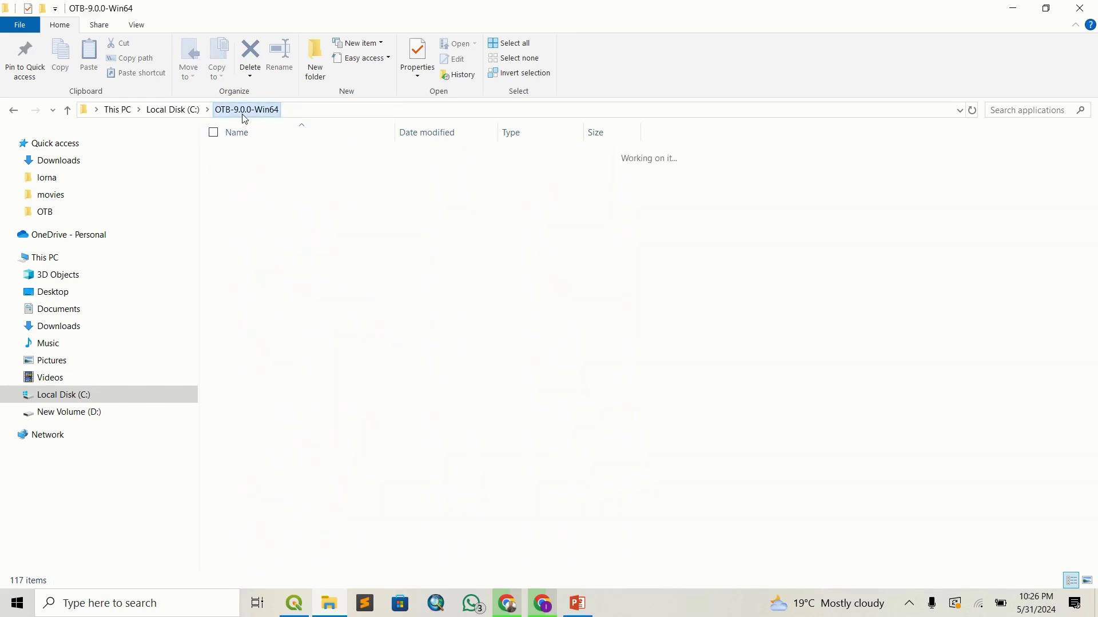
left_click(182, 110)
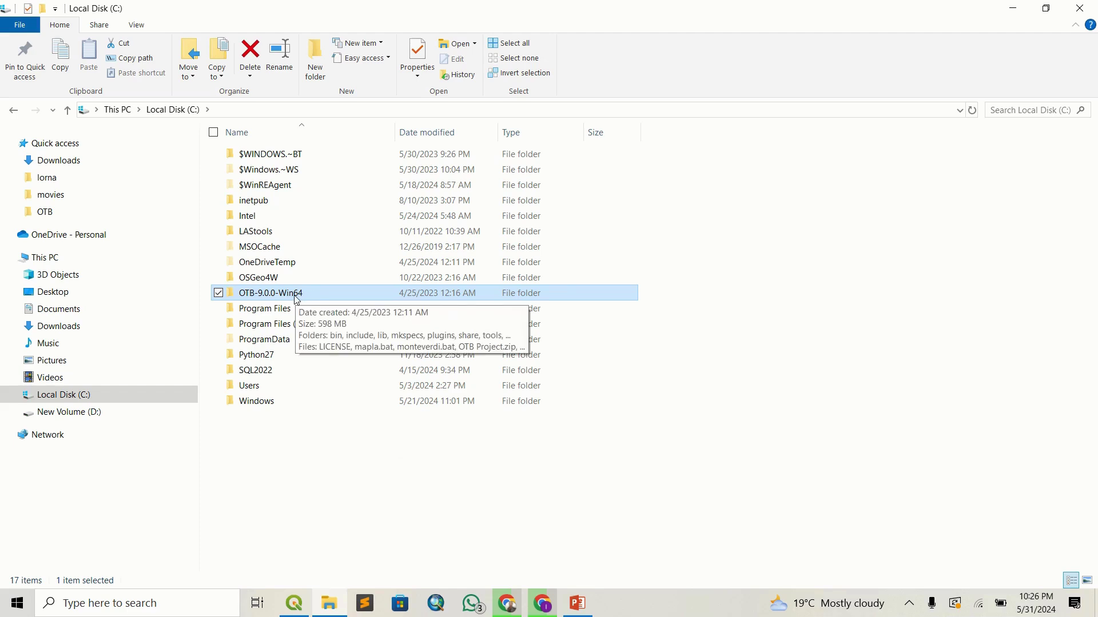
left_click(294, 604)
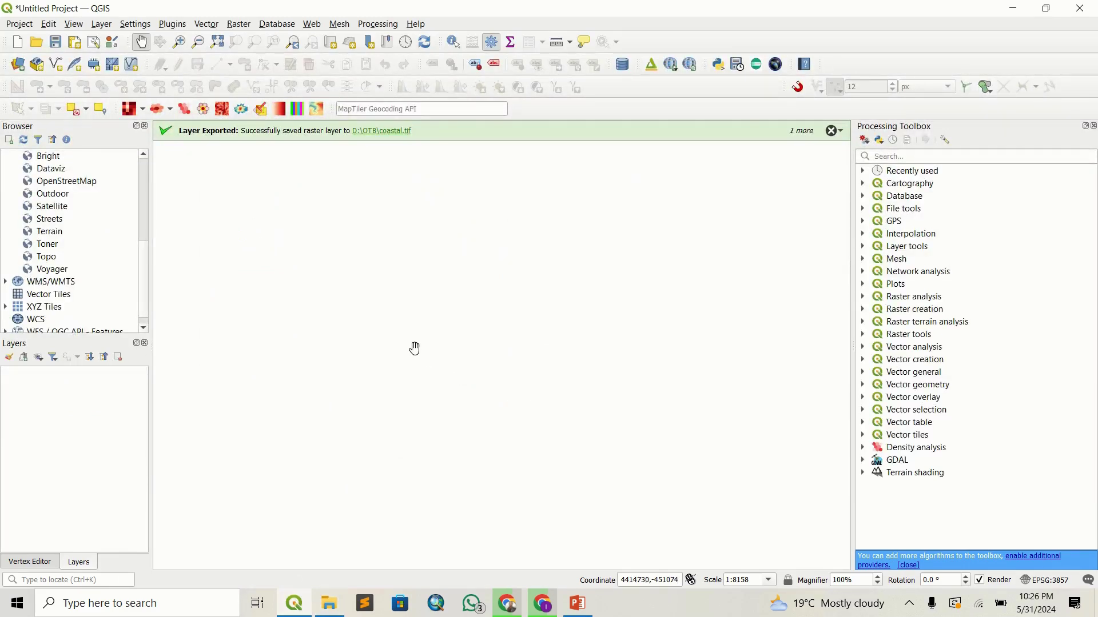
- Dismiss the coastal.tif and coast.tif export messages and open the Plugins manager
left_click(832, 132)
left_click(832, 132)
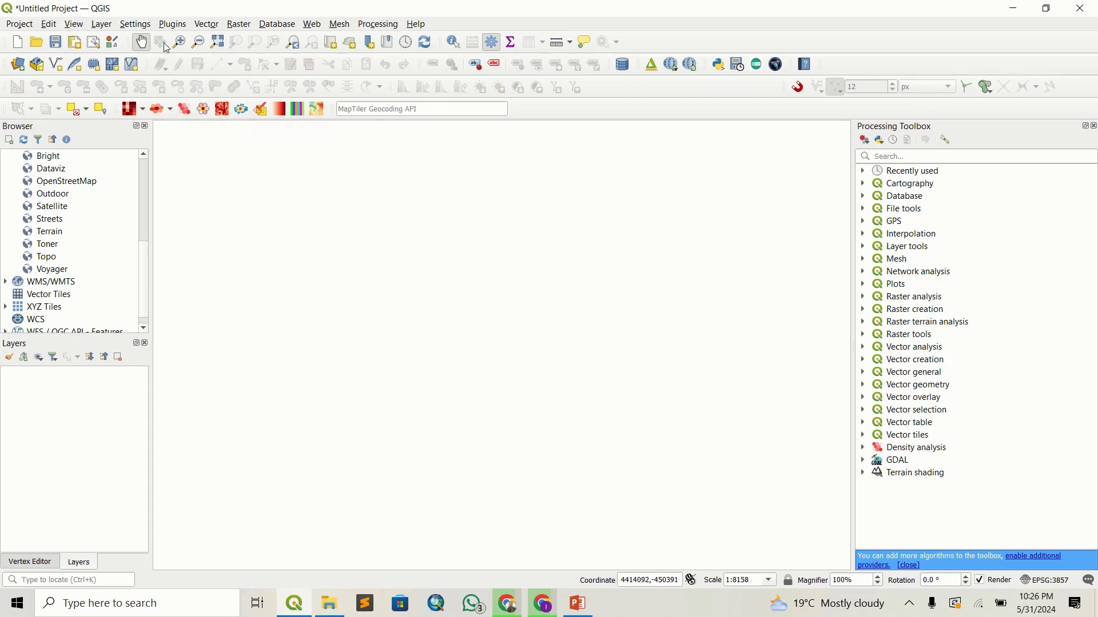
left_click(172, 25)
left_click(194, 44)
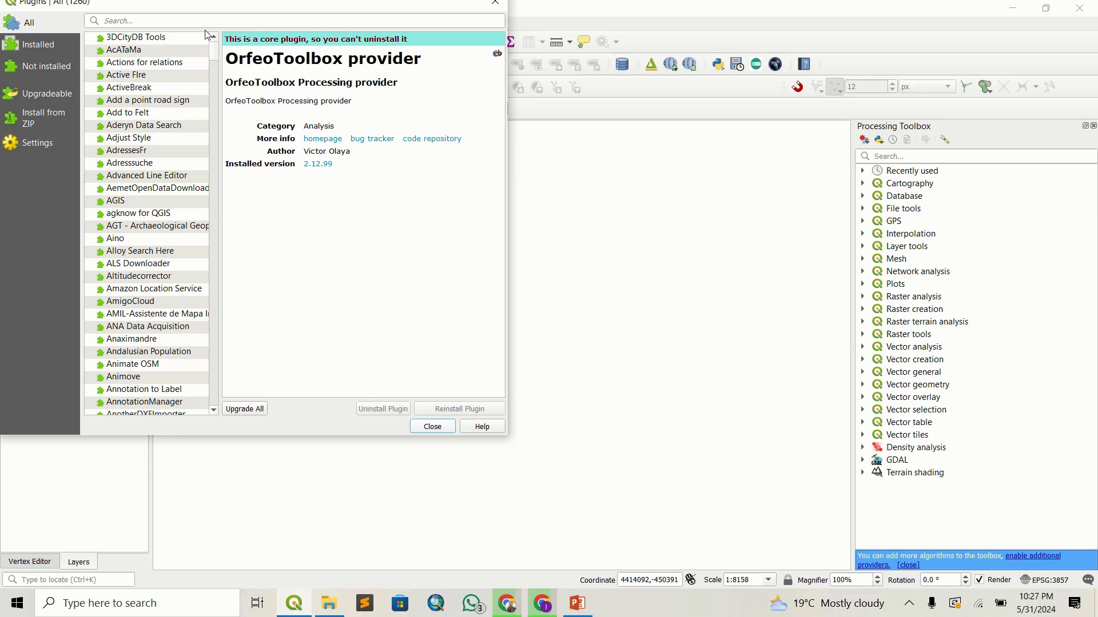
- Search plugins for 'orfe', tick the OrfeoToolbox provider, and close the manager
left_click(164, 20)
type("orfeo")
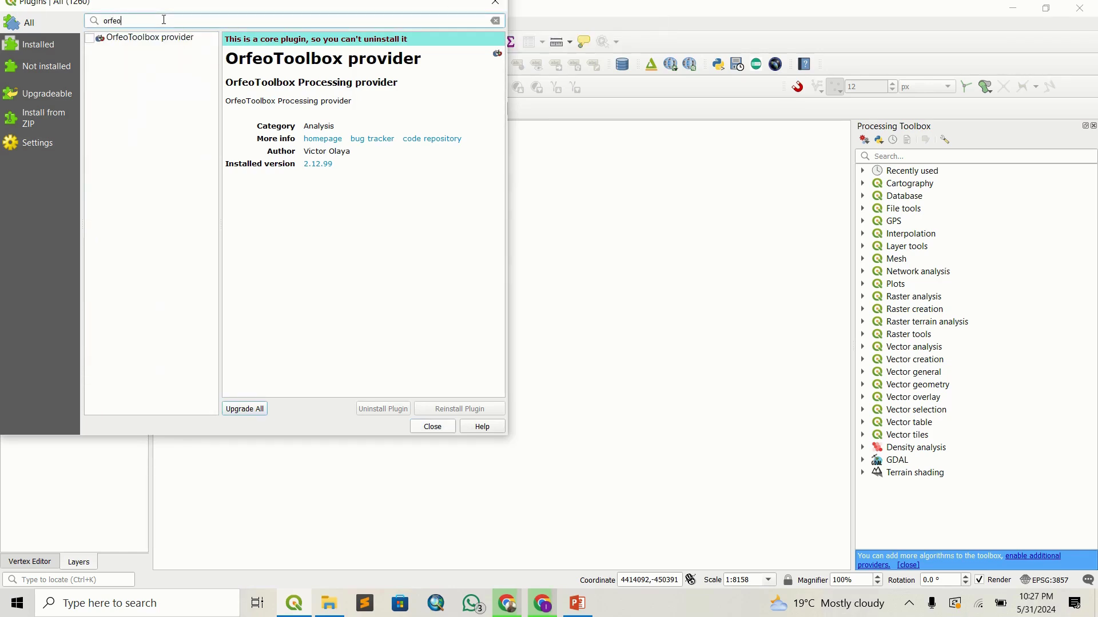
left_click(157, 39)
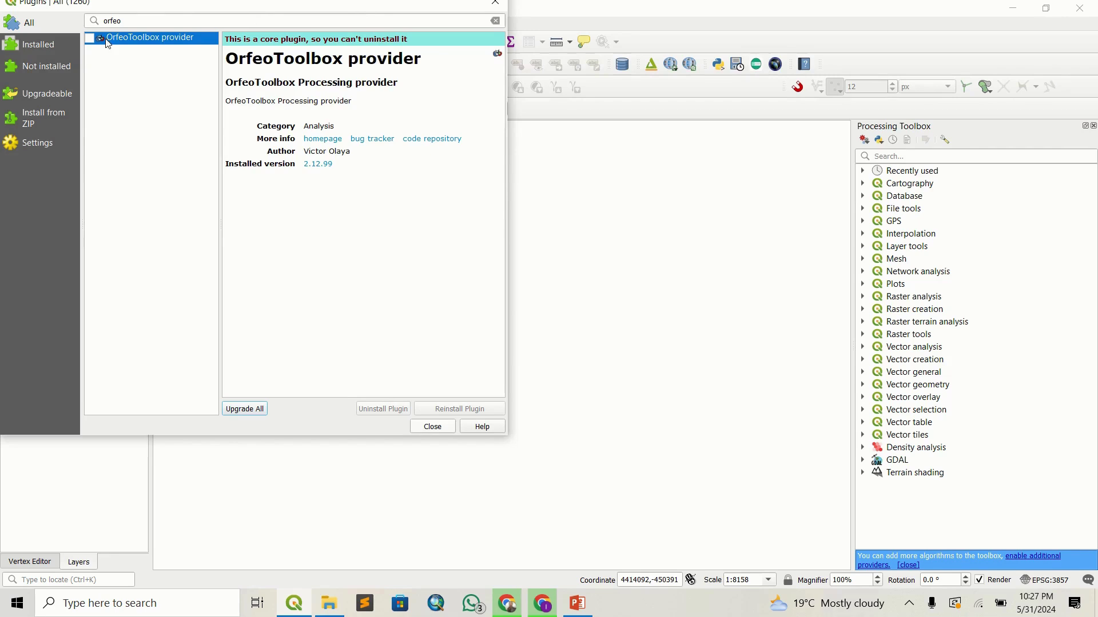
left_click(89, 39)
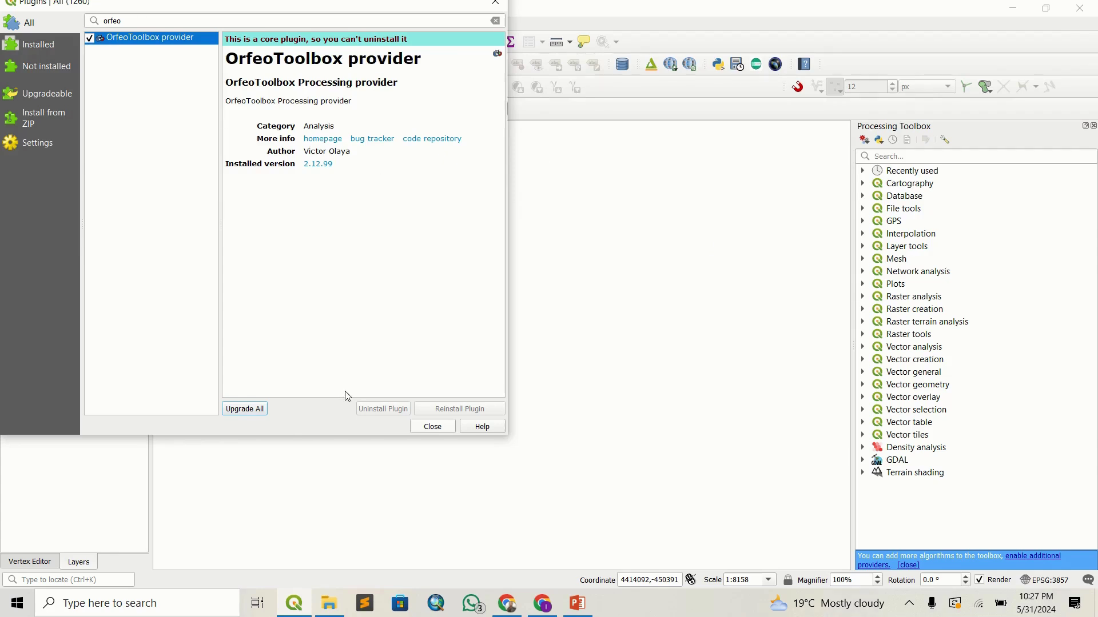
left_click(423, 425)
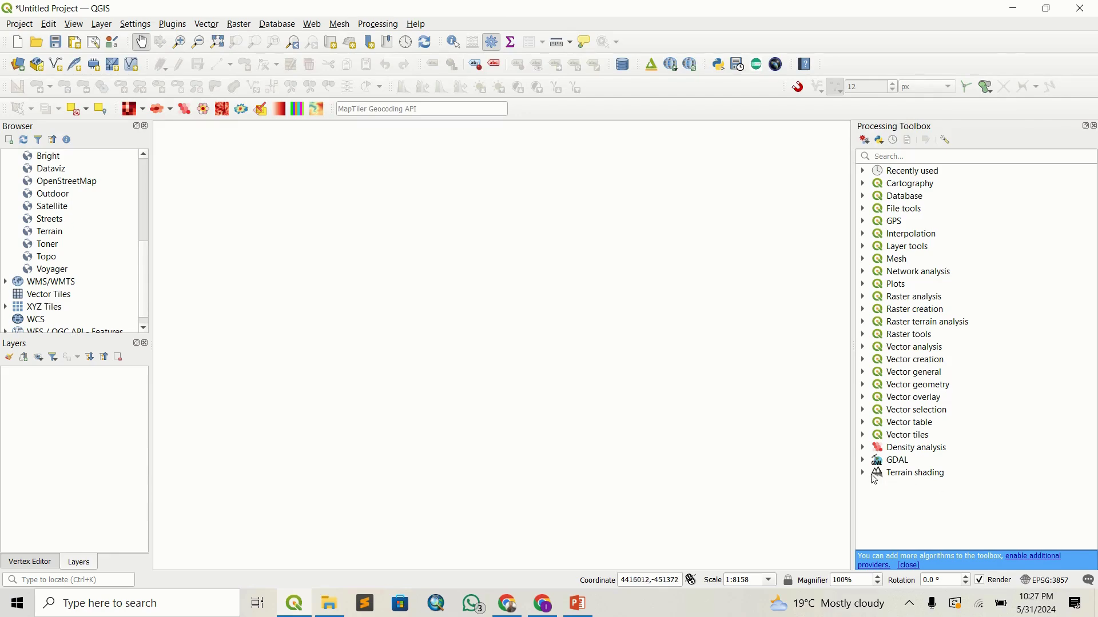
- Reopen the Plugins manager to confirm the OrfeoToolbox provider is ticked, then close it
left_click(863, 473)
left_click(863, 473)
left_click(169, 26)
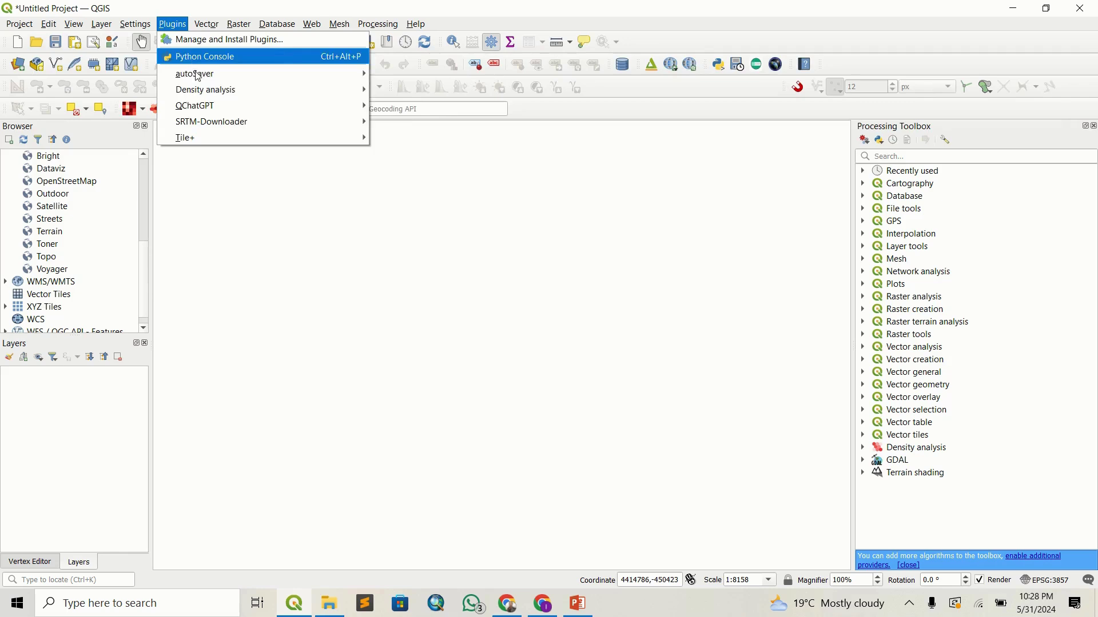
left_click(221, 52)
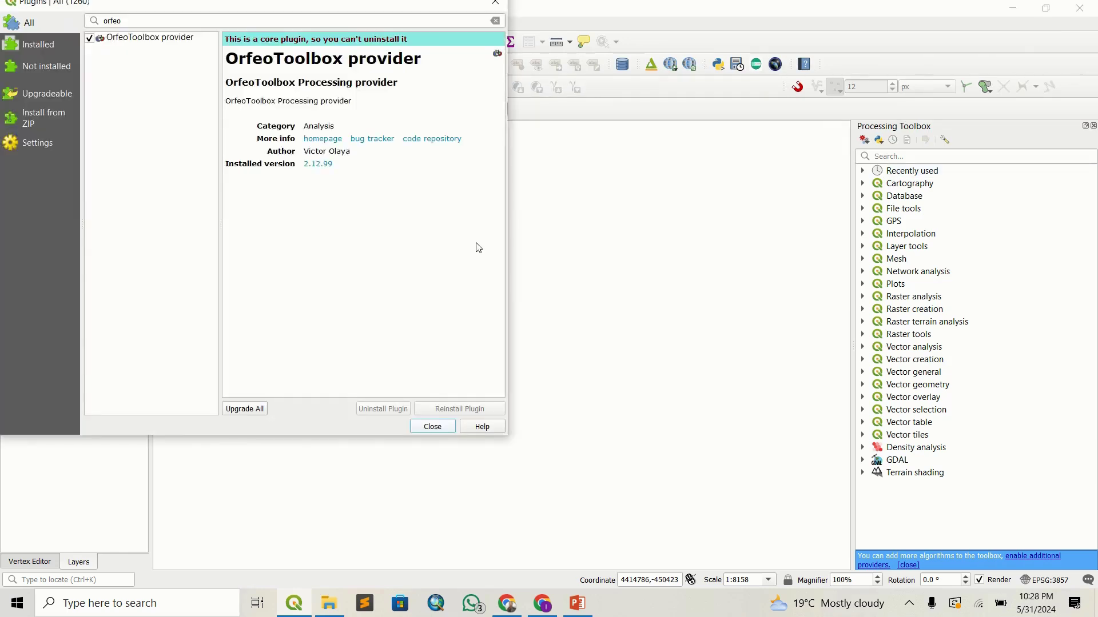
left_click(433, 427)
left_click(135, 24)
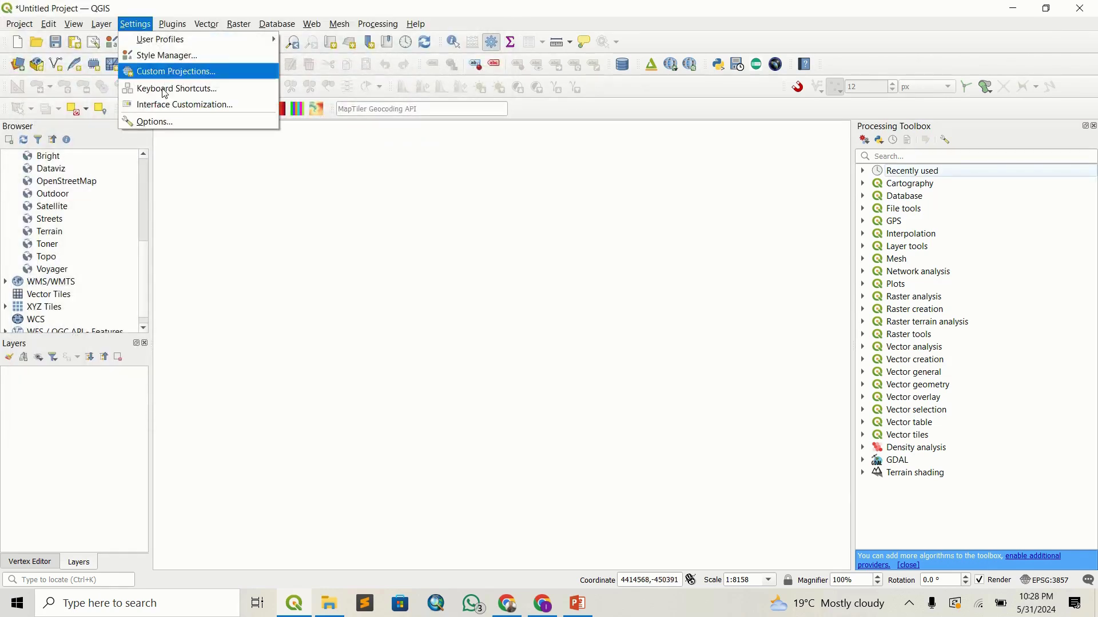
- In Options > Processing, expand Providers > OTB to view its OTB-8.1.1-Win64 folder values
left_click(174, 126)
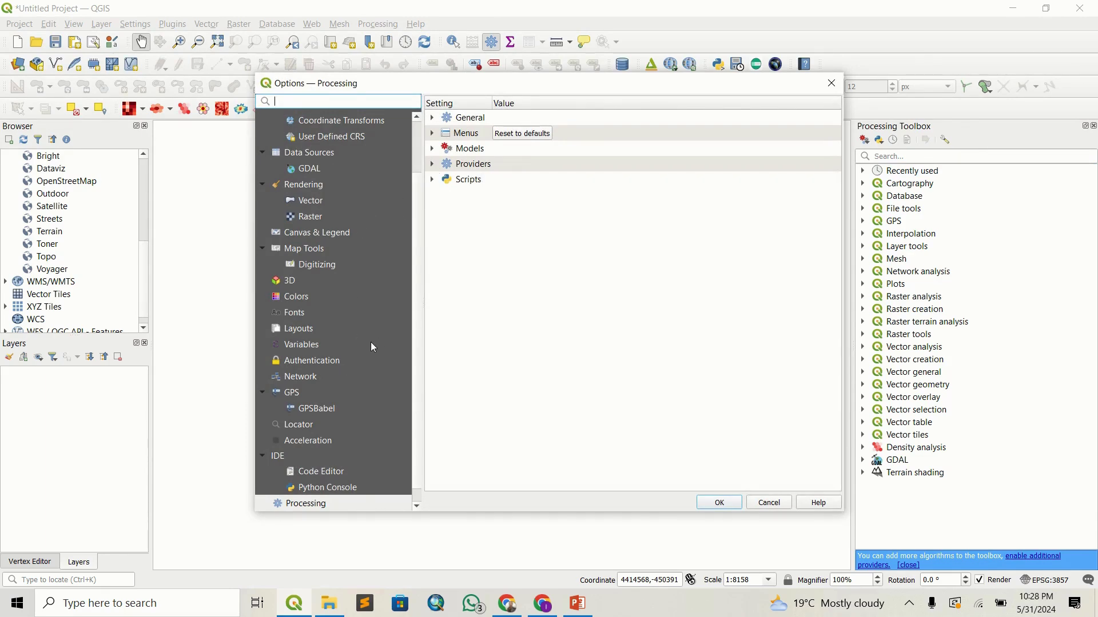
scroll(329, 368, "down", 1)
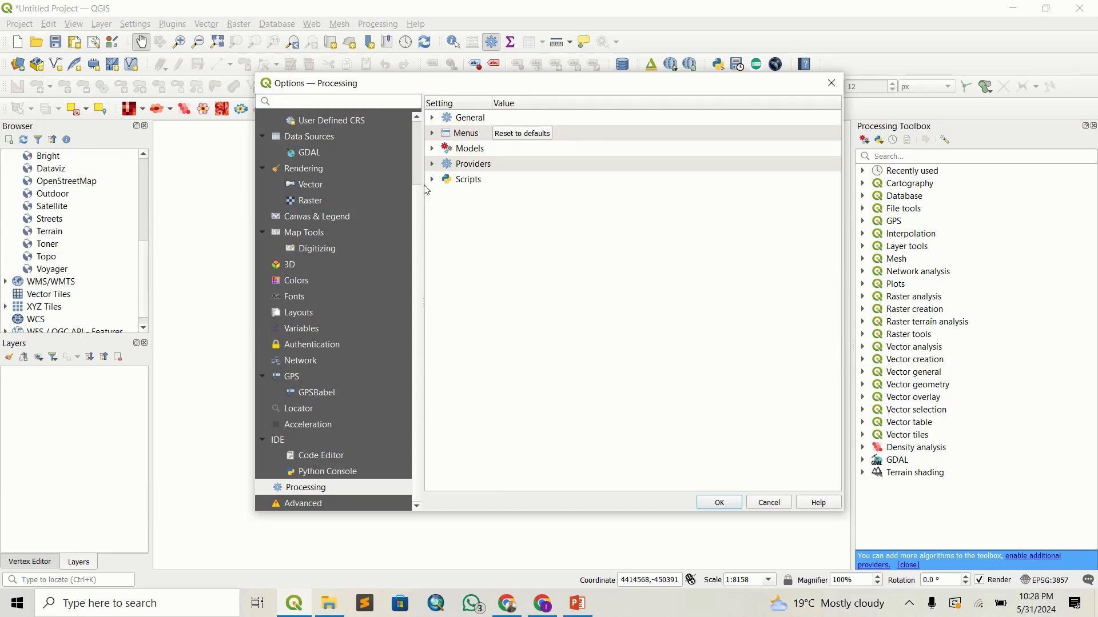
scroll(296, 459, "up", 2)
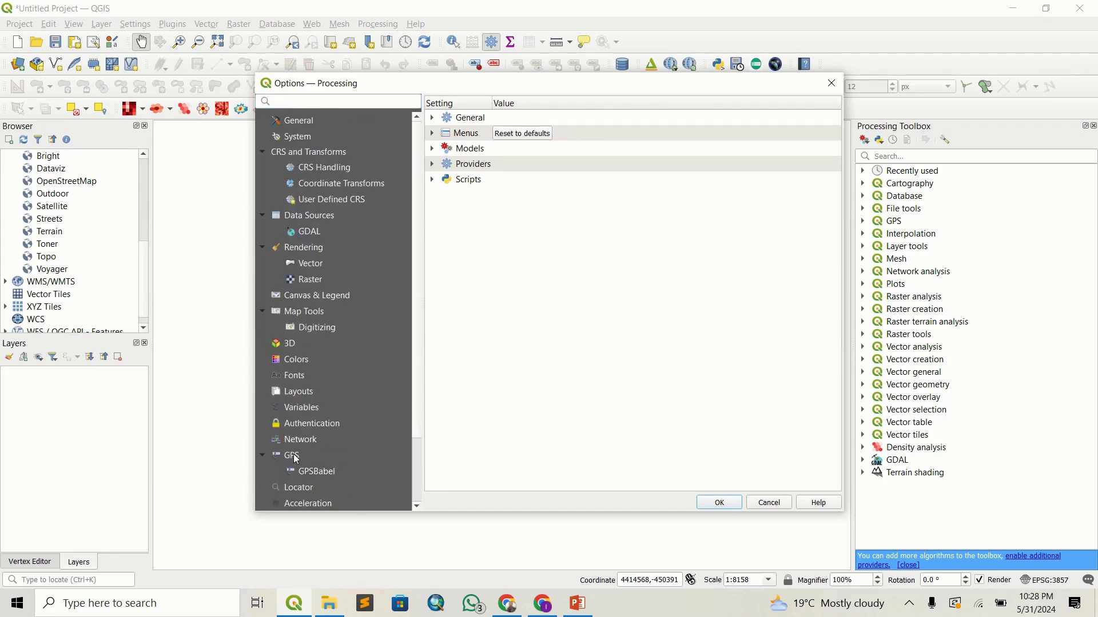
scroll(297, 459, "down", 2)
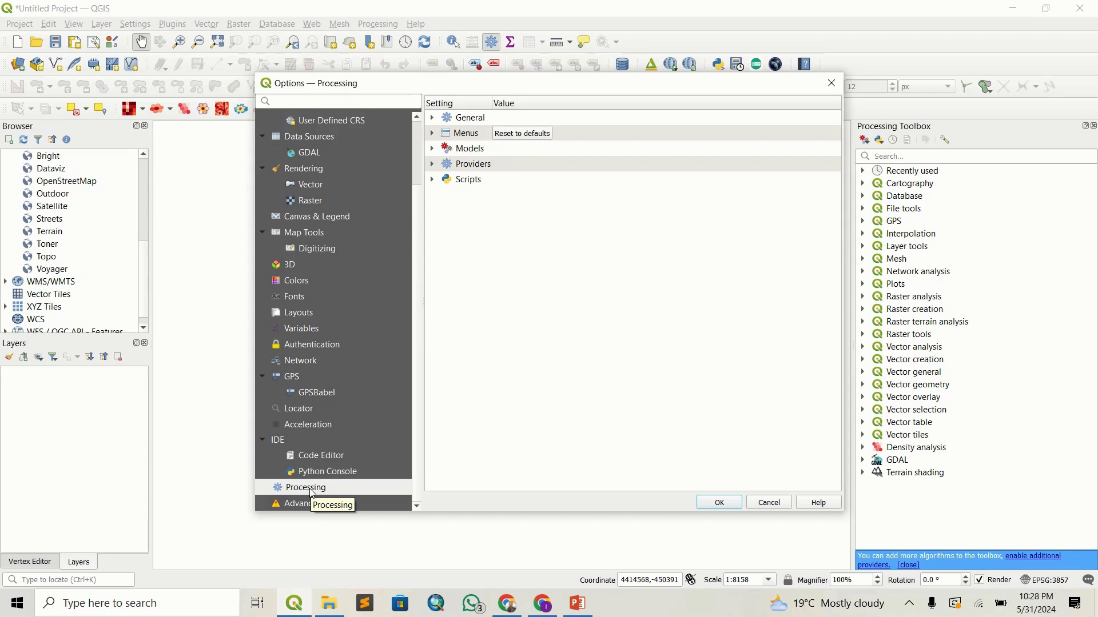
left_click(433, 164)
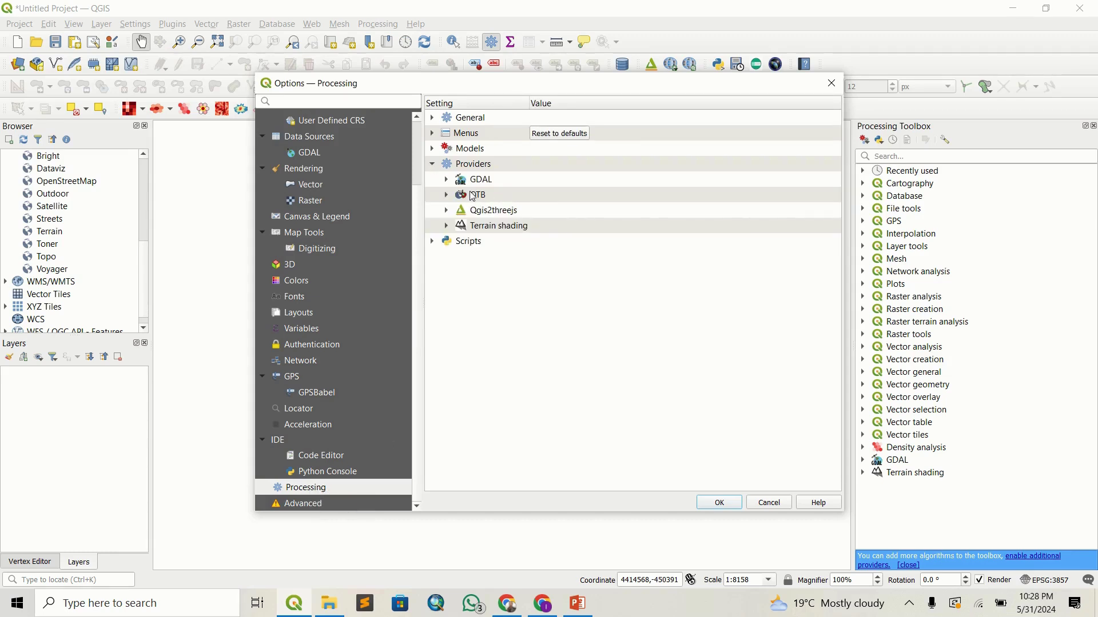
left_click(448, 196)
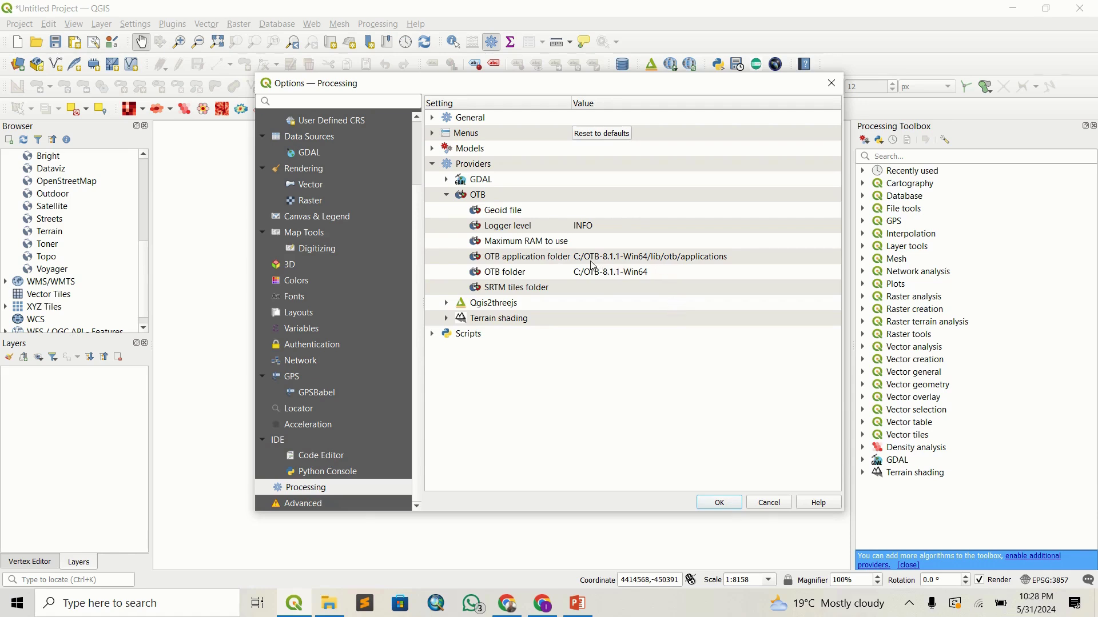
left_click(617, 263)
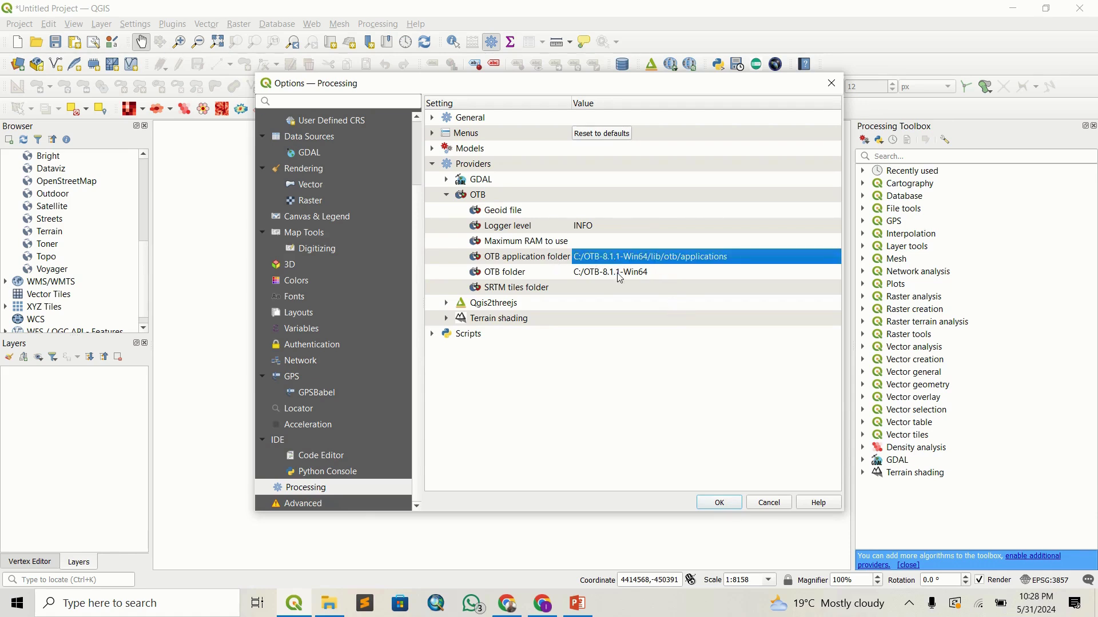
left_click(620, 278)
left_click(597, 258)
- Locate the lib\otb\applications folder inside OTB-9.0.0-Win64 in File Explorer
left_click(329, 604)
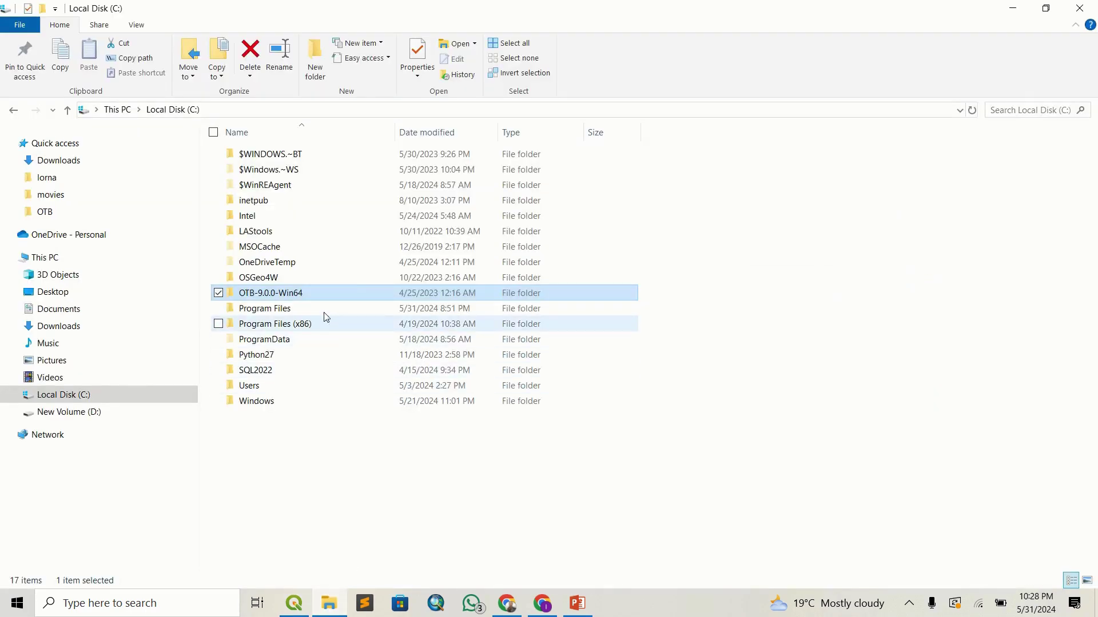
double_click(288, 293)
double_click(282, 188)
double_click(284, 177)
left_click(290, 162)
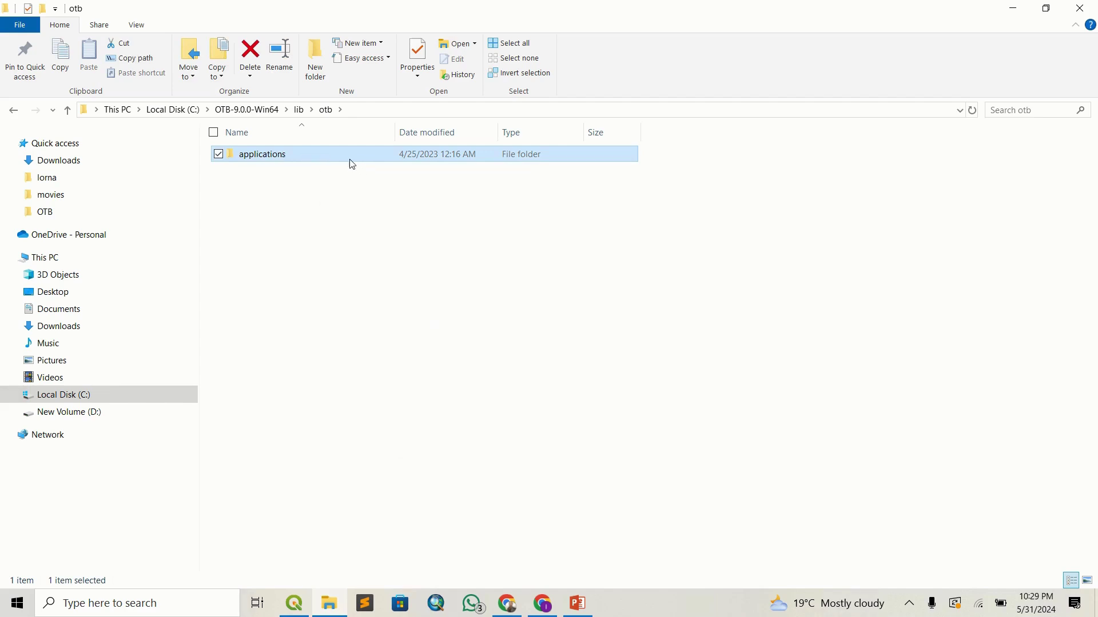
- Compare QGIS's OTB folder setting with OTB-9.0.0-Win64 on C:, then select the application folder row
left_click(306, 601)
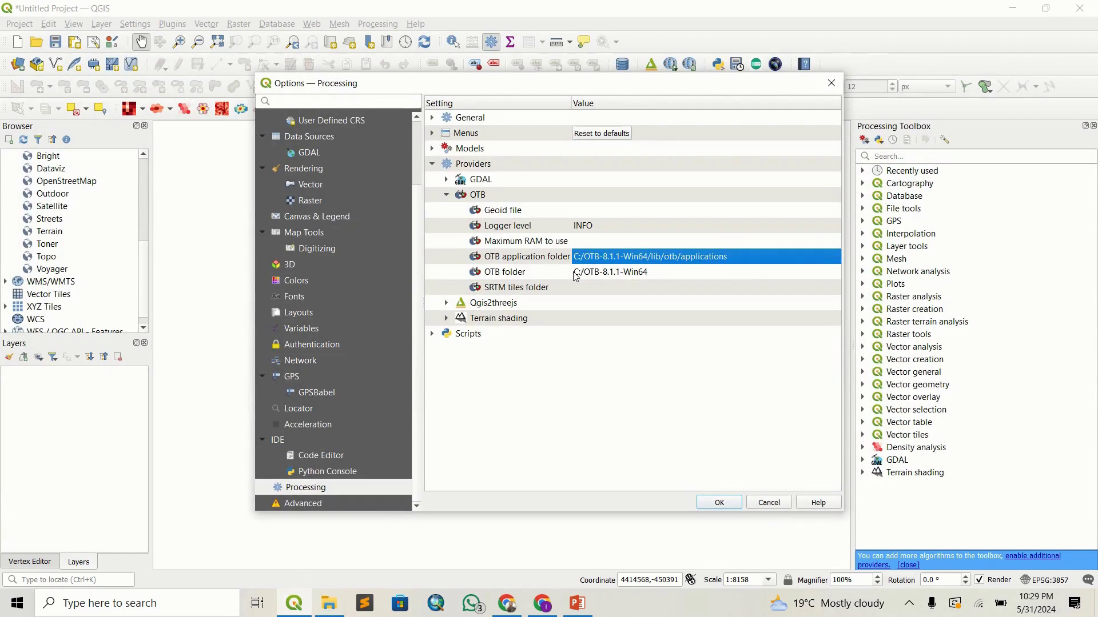
left_click(575, 274)
left_click(330, 603)
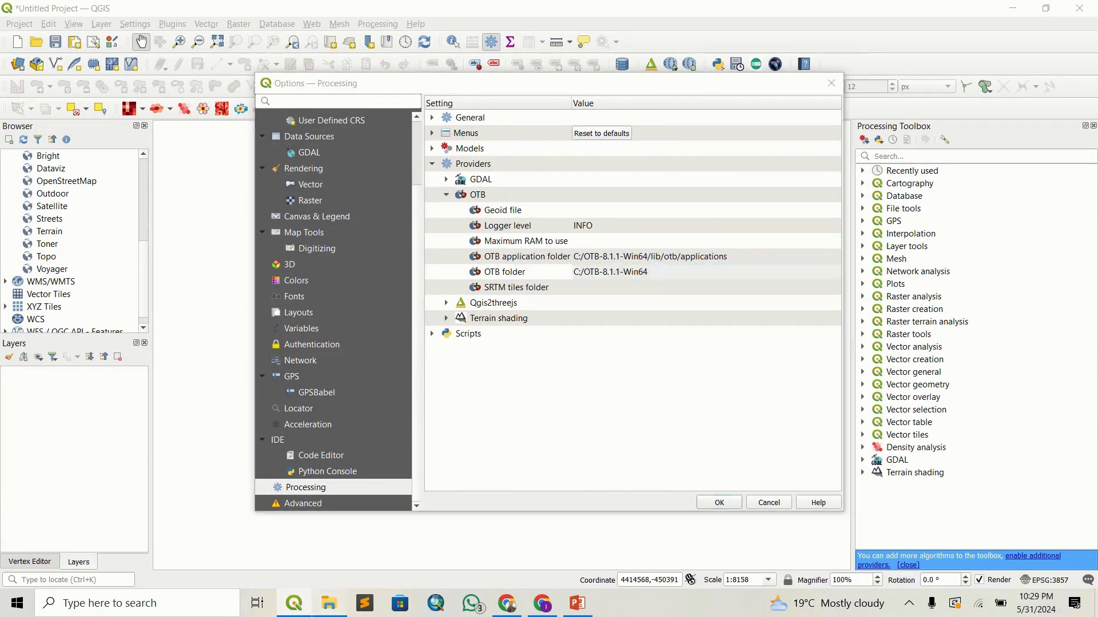
left_click(172, 109)
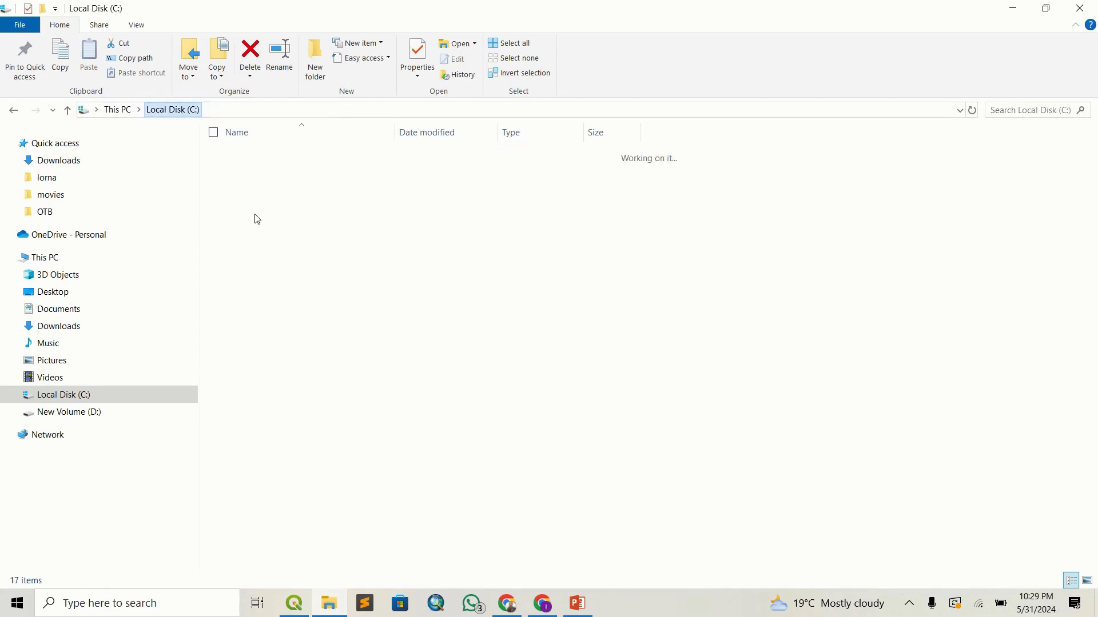
left_click(300, 292)
left_click(330, 292)
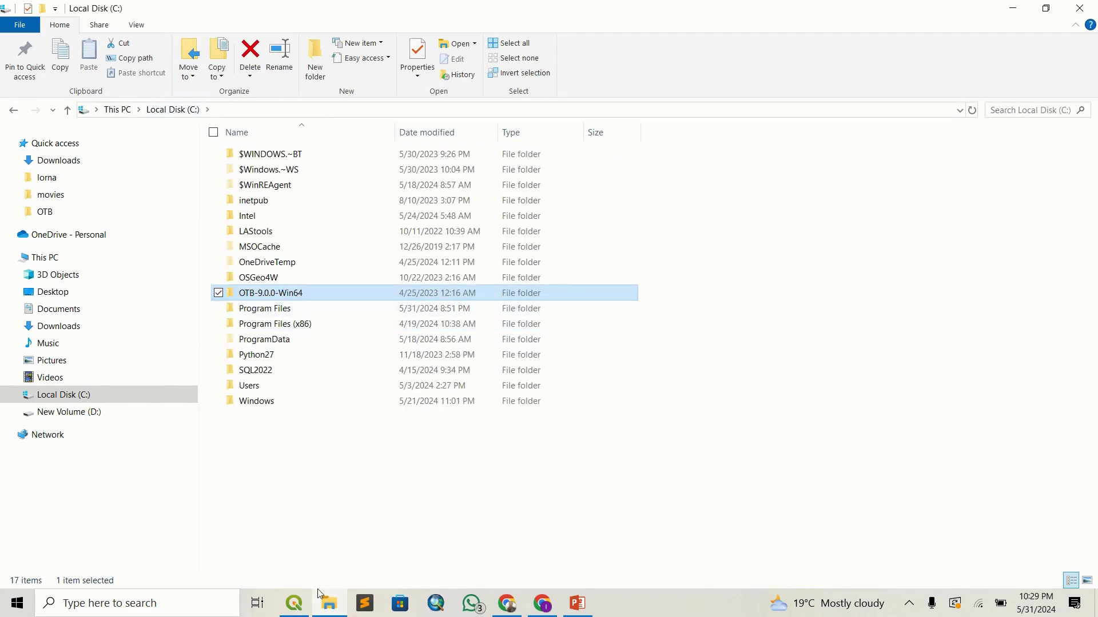
left_click(294, 603)
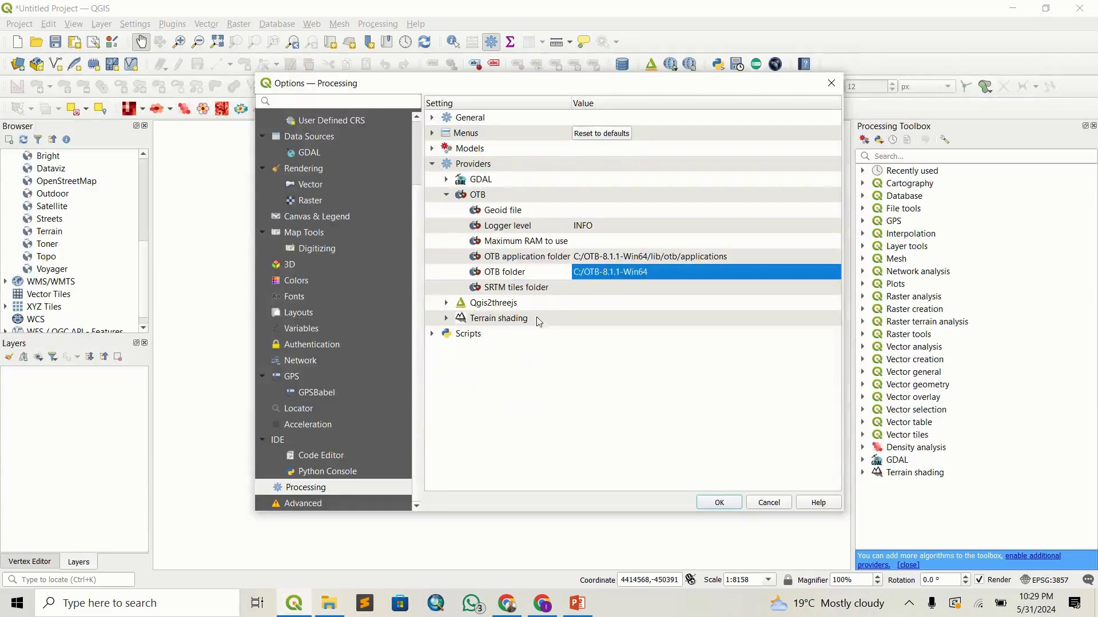
left_click(673, 255)
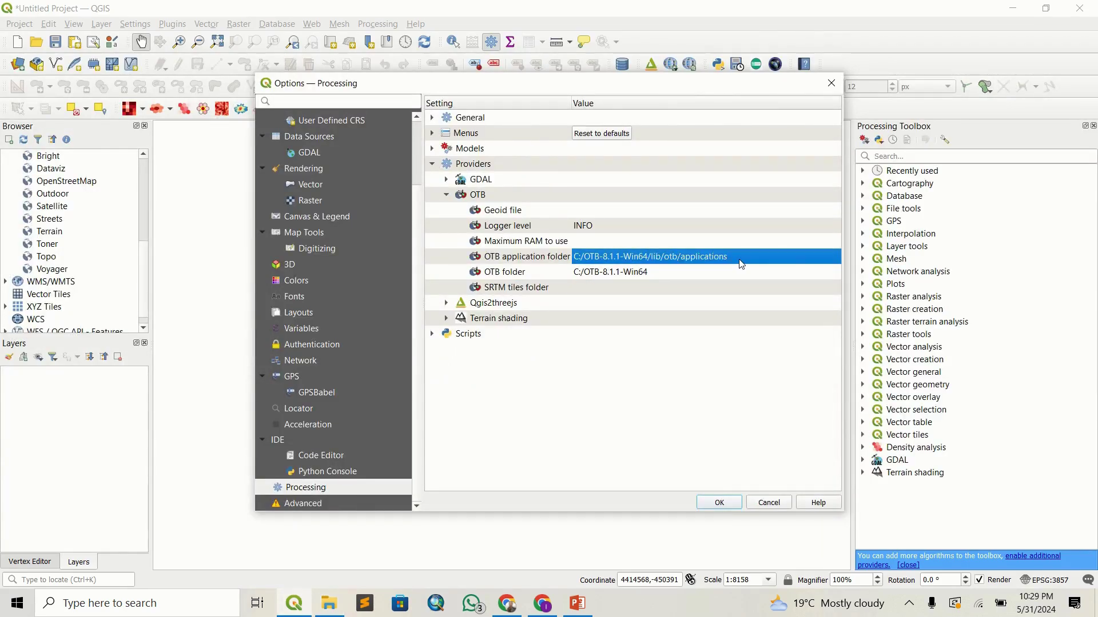
- Remove the old OTB 8.1.1 applications path from the OTB application folder list
left_click(740, 259)
left_click(835, 258)
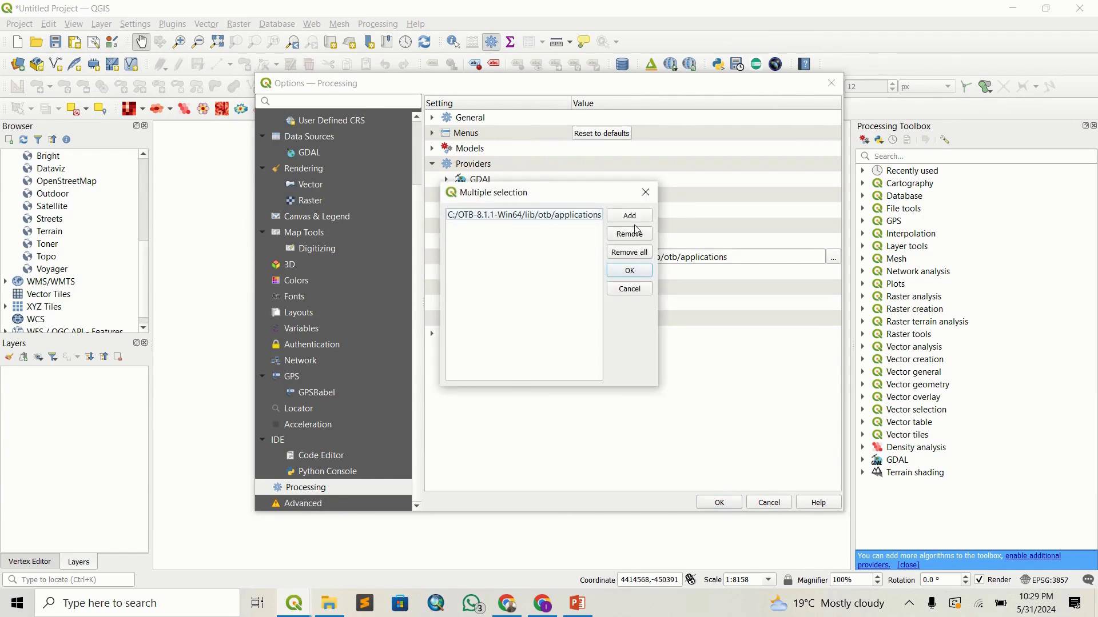
left_click(560, 220)
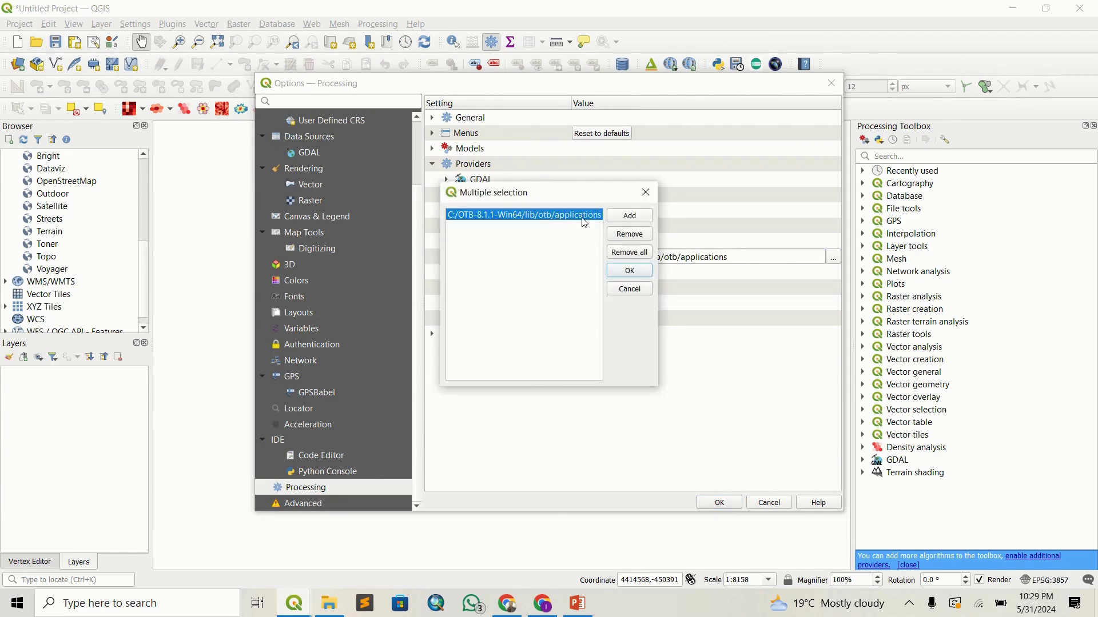
left_click(628, 234)
- Add C:/OTB-9.0.0-Win64/lib/otb/applications as the application folder and accept the list
left_click(628, 217)
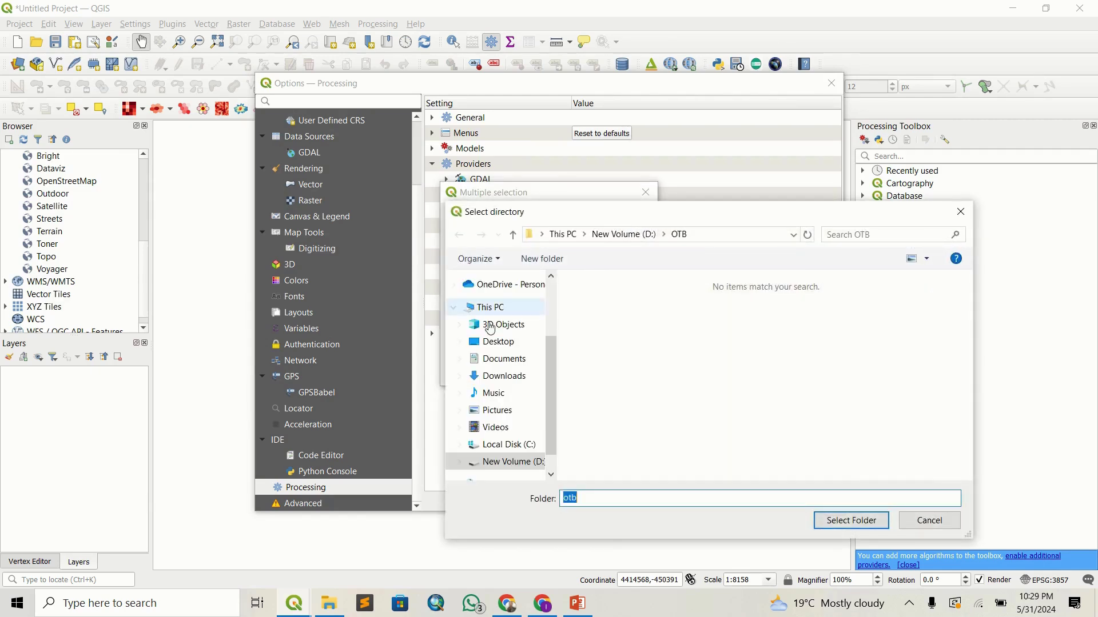
left_click(509, 444)
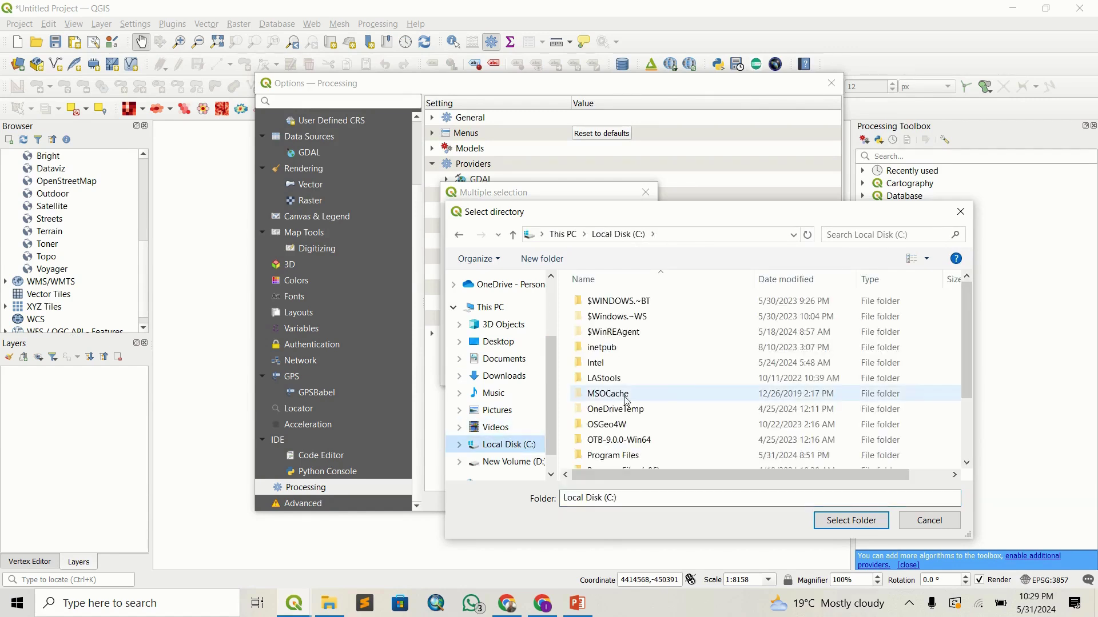
double_click(629, 440)
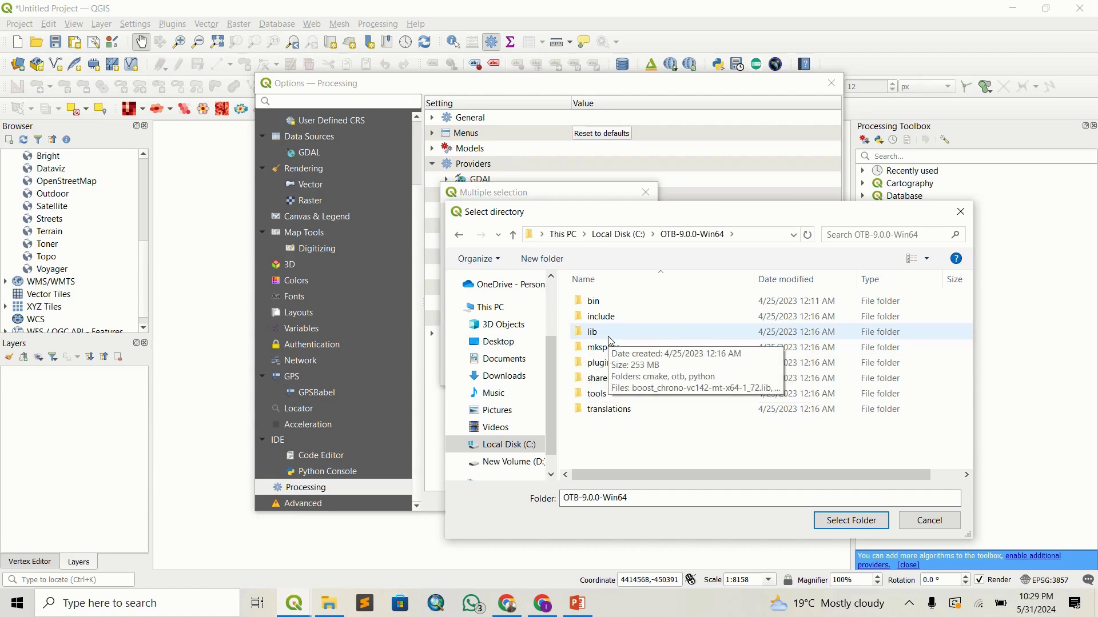
left_click(612, 334)
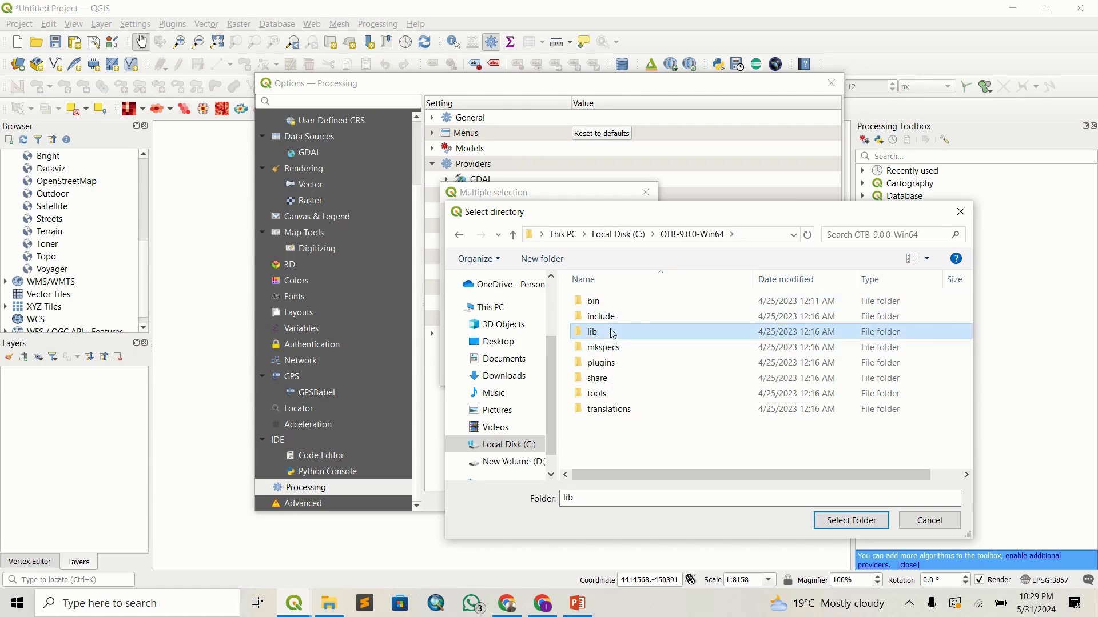
double_click(612, 333)
double_click(608, 318)
left_click(618, 303)
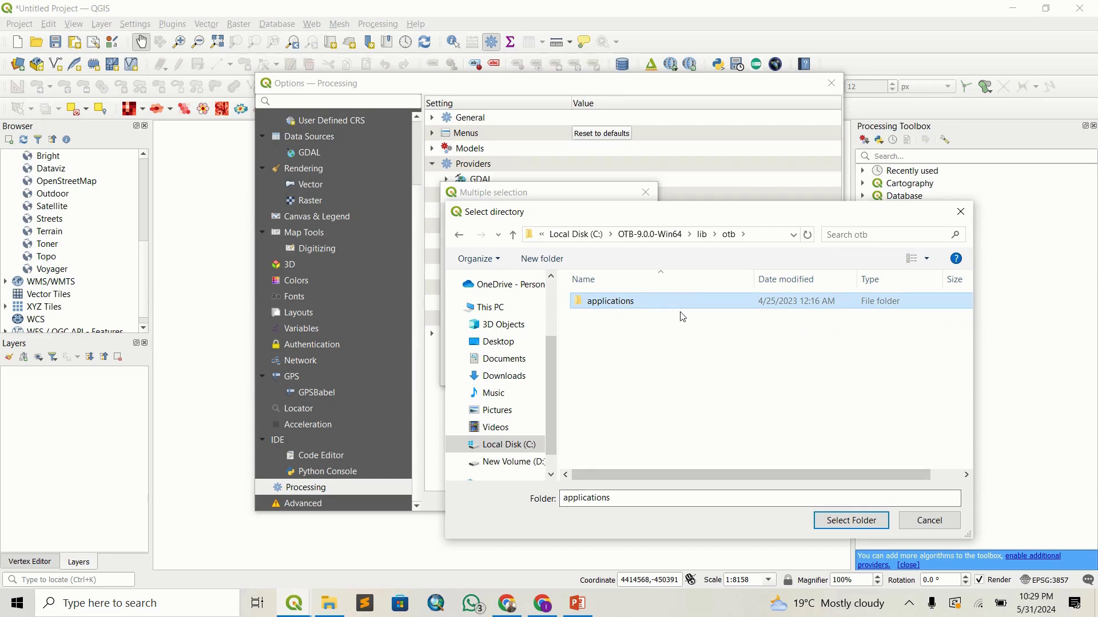
left_click(851, 520)
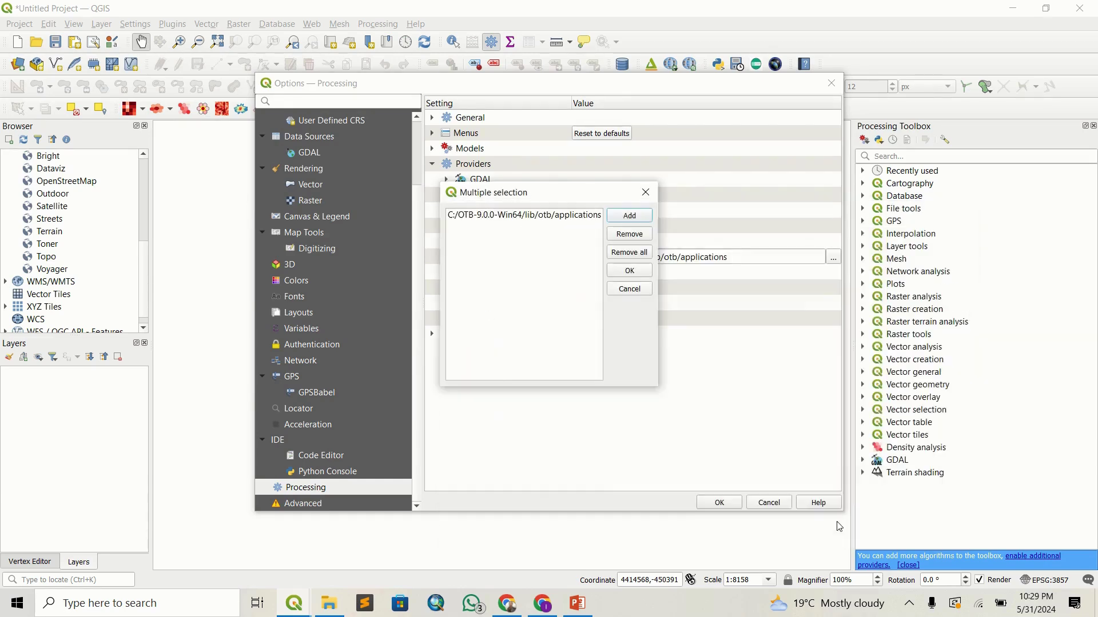
left_click(629, 273)
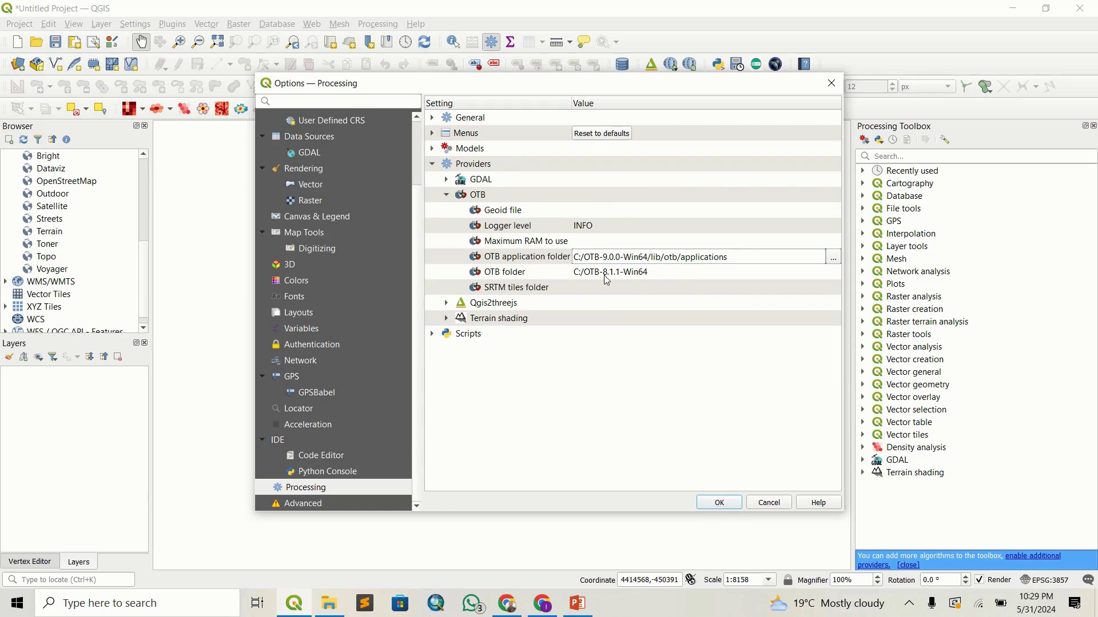
- Set the OTB folder to C:/OTB-9.0.0-Win64 and save the Options dialog
left_click(792, 275)
left_click(753, 273)
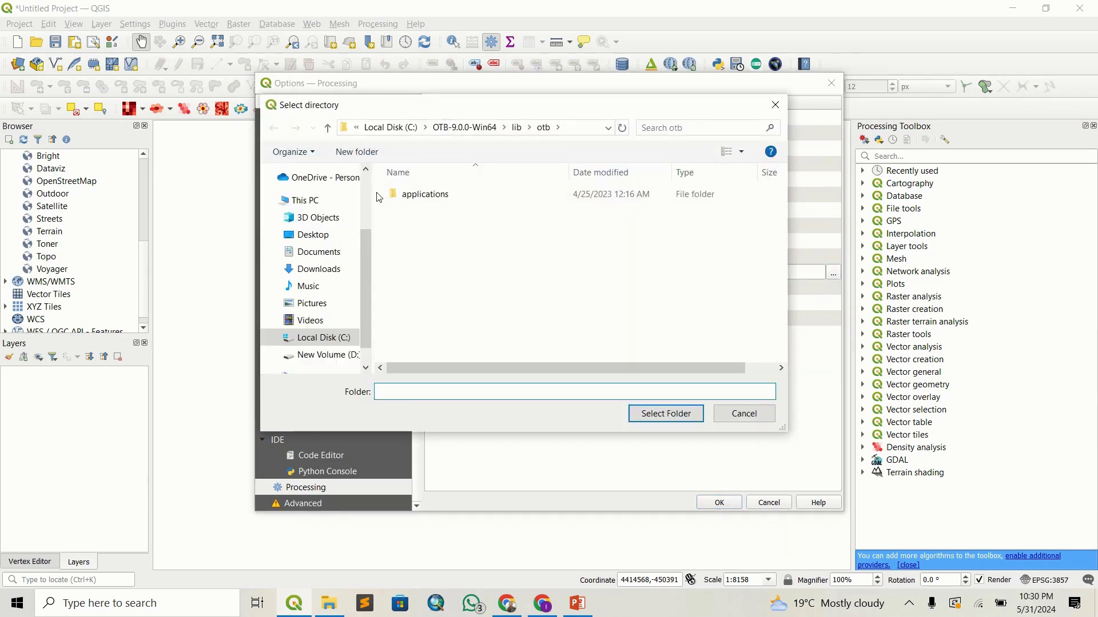
left_click(455, 129)
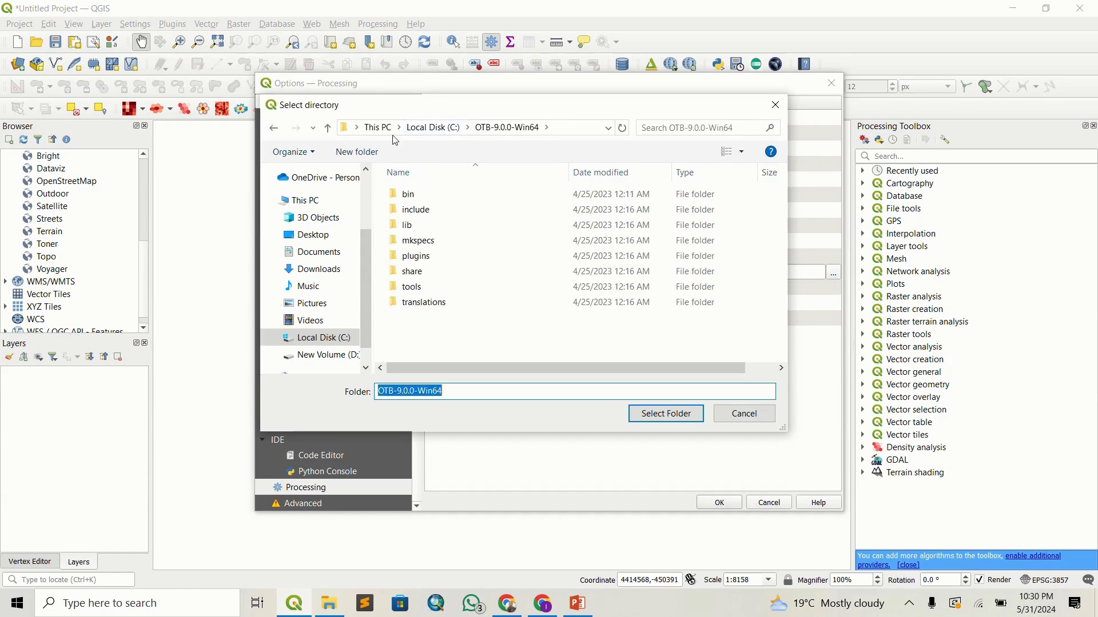
left_click(429, 126)
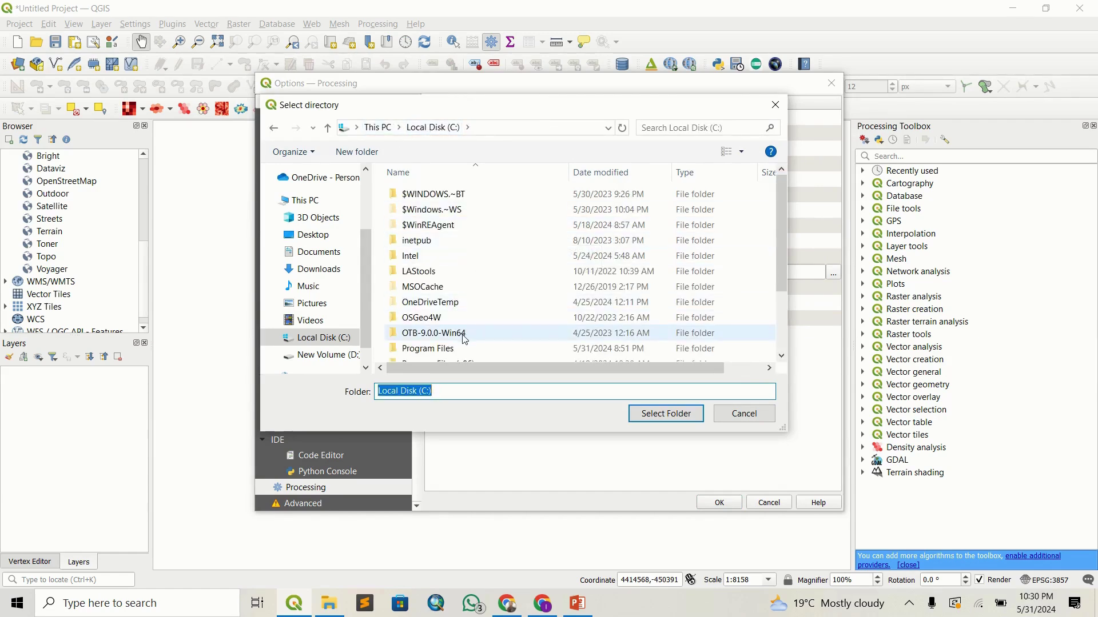
left_click(480, 334)
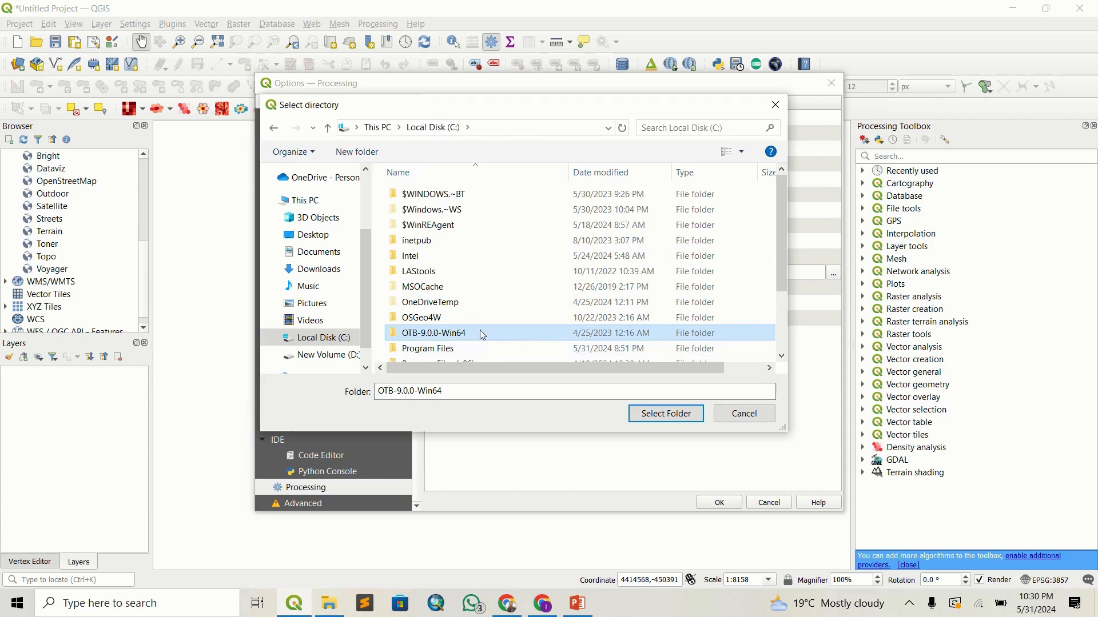
left_click(665, 413)
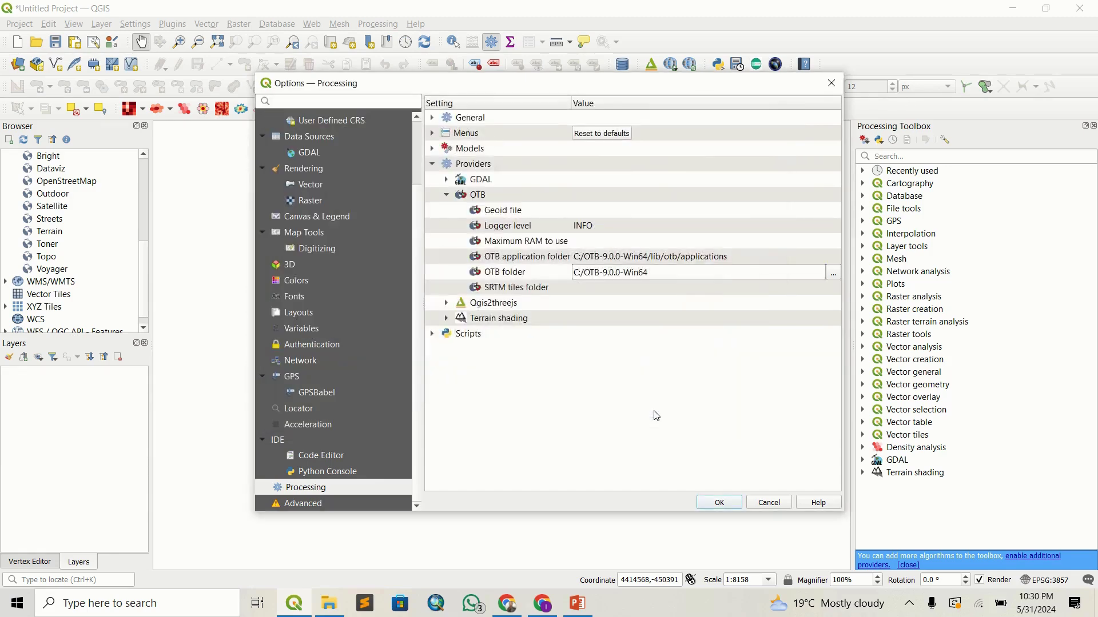
left_click(622, 359)
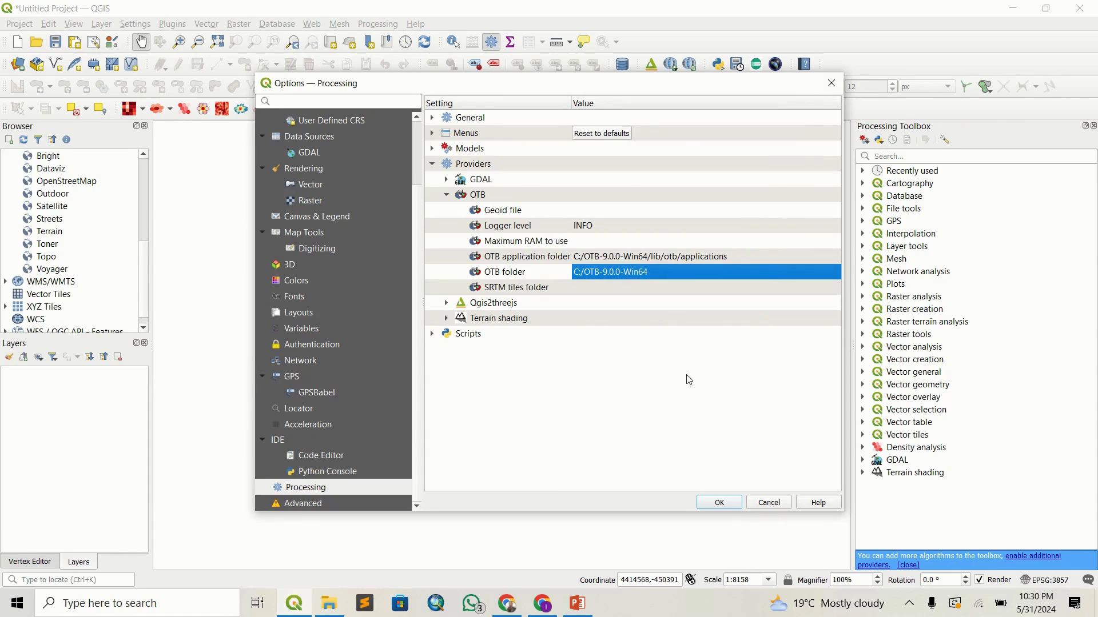
left_click(719, 503)
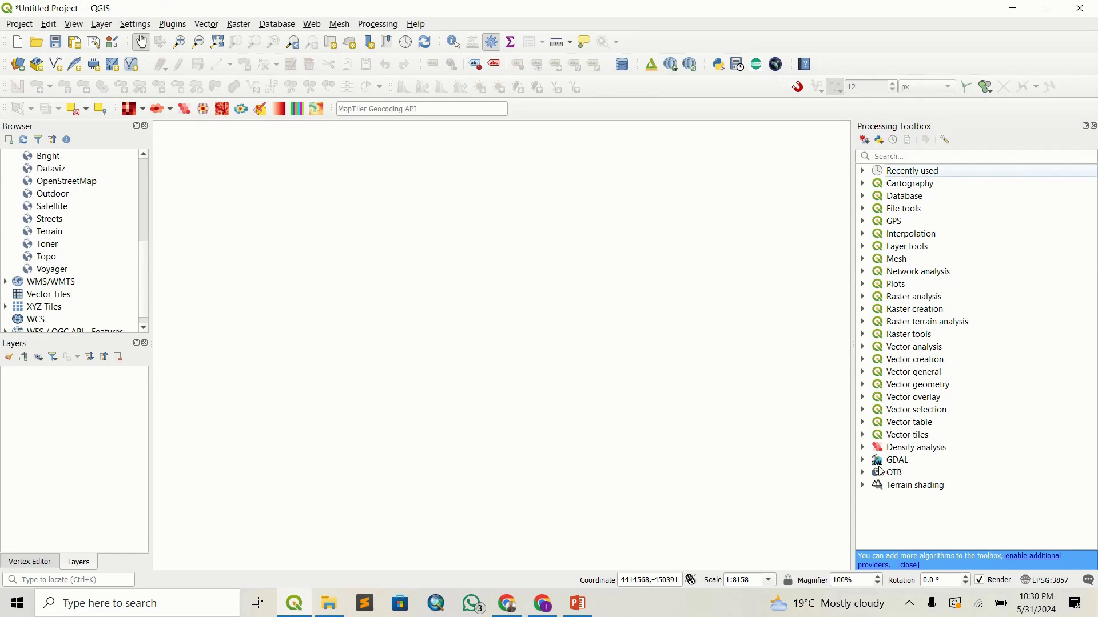
- Expand the OTB provider and scroll through its groups, from Calibration to Vector Data Manipulation
left_click(864, 474)
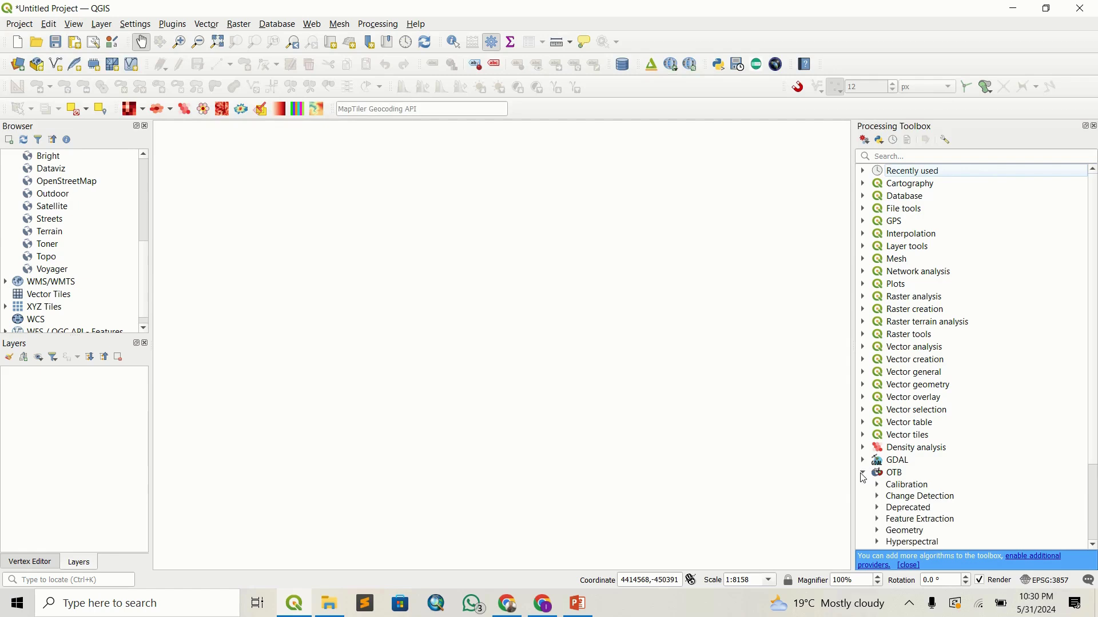
scroll(922, 502, "down", 3)
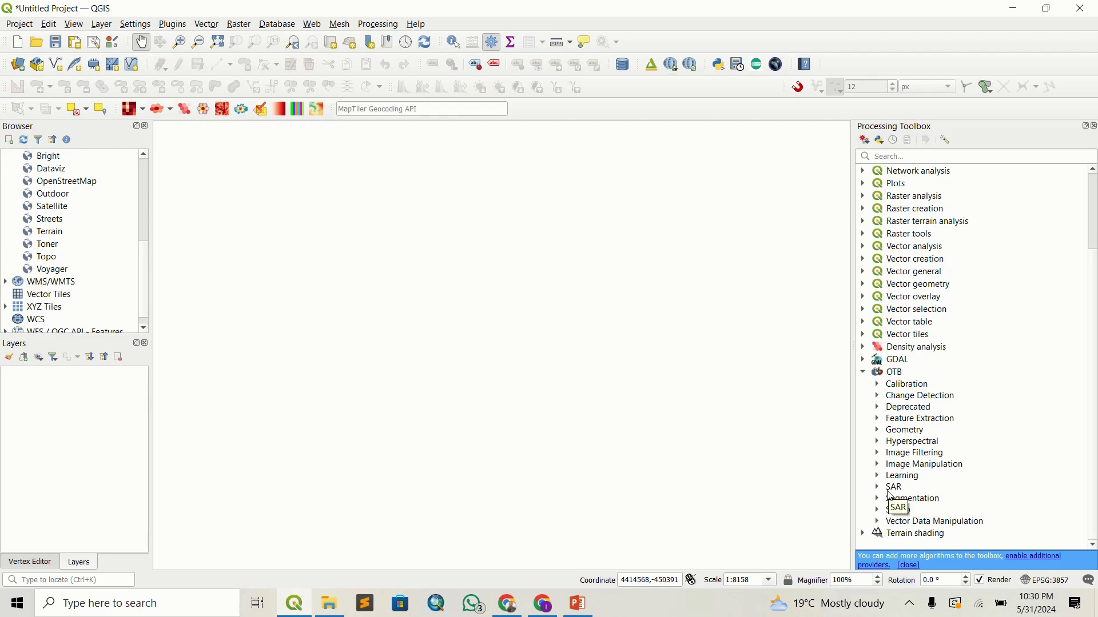
scroll(913, 461, "down", 1)
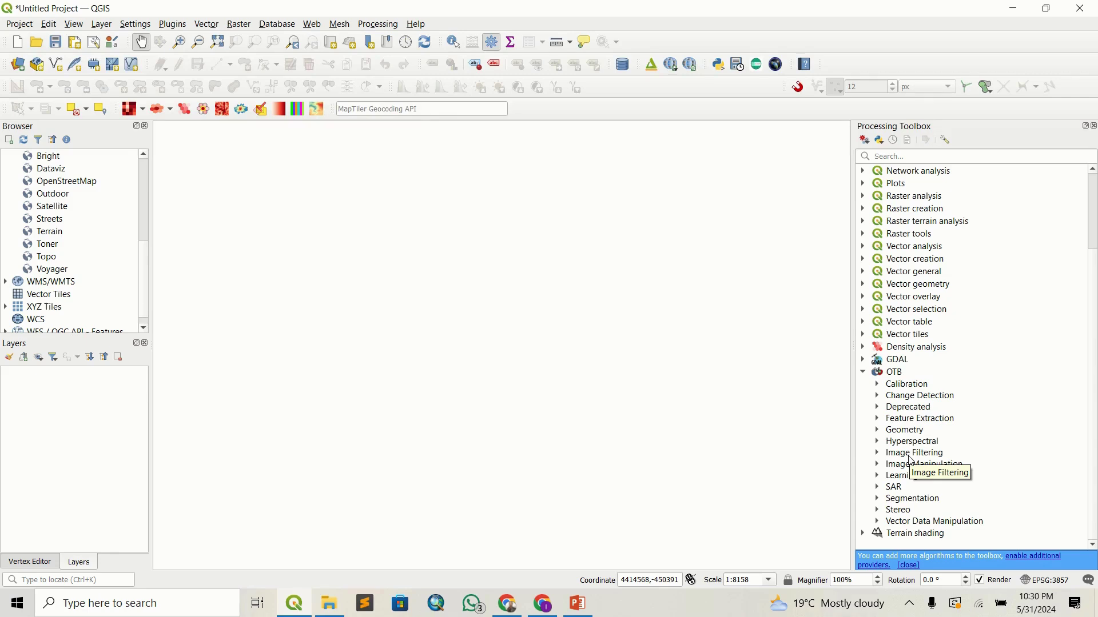
scroll(913, 460, "up", 1)
scroll(890, 461, "down", 1)
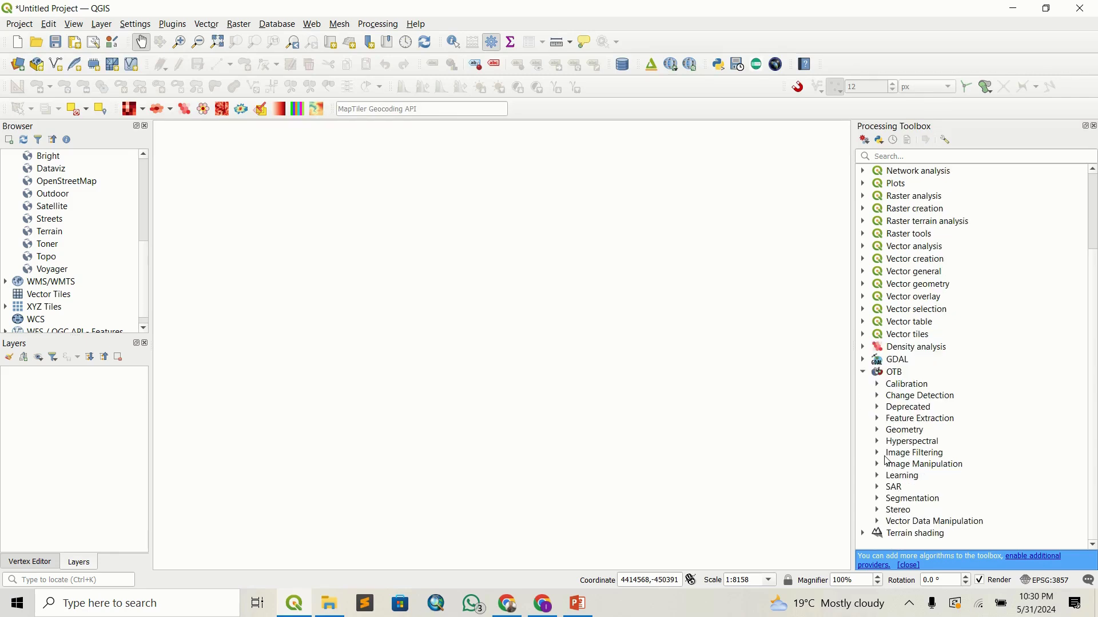